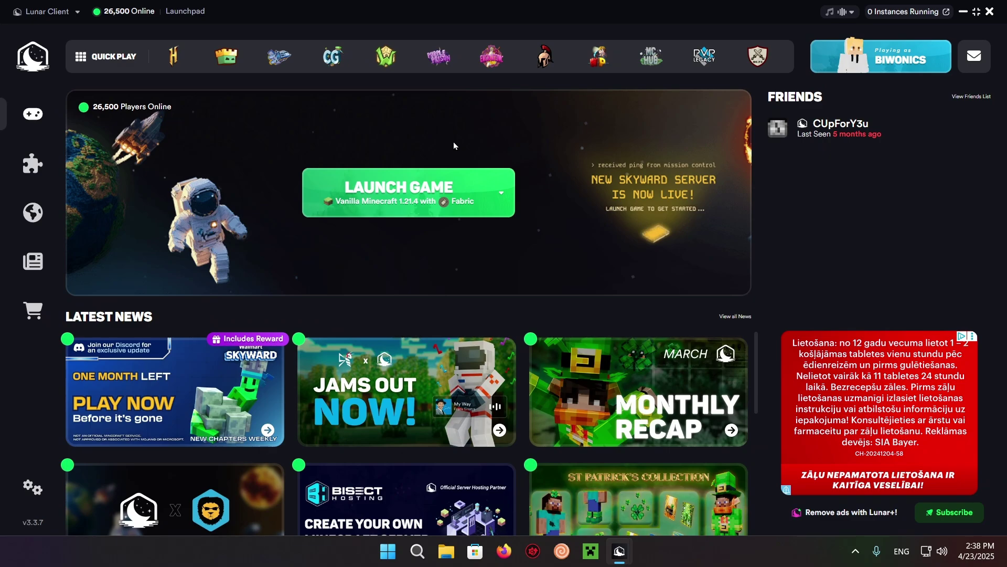
Search the web for Modrinth and browse its Mods category.
click(504, 551)
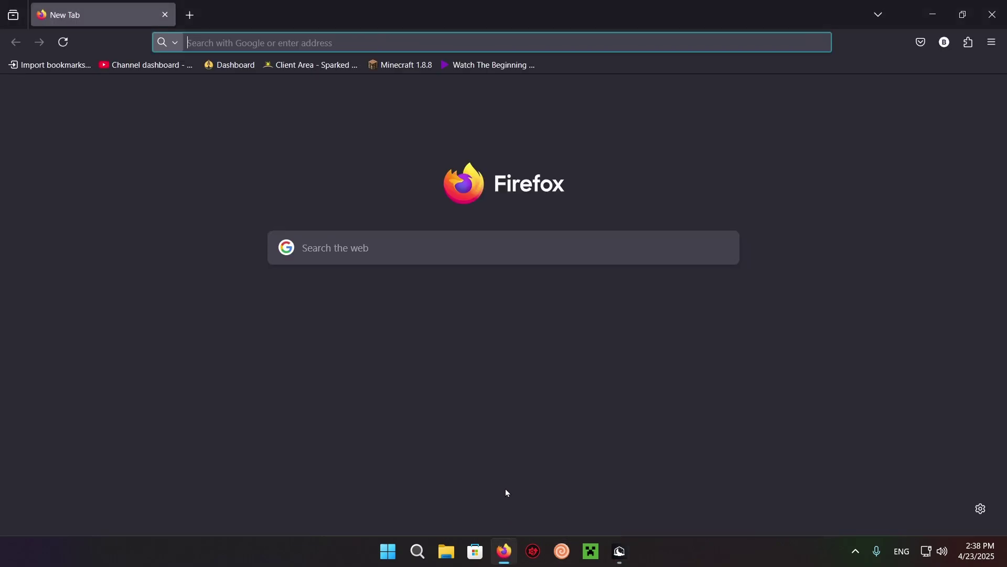
text(modrinth)
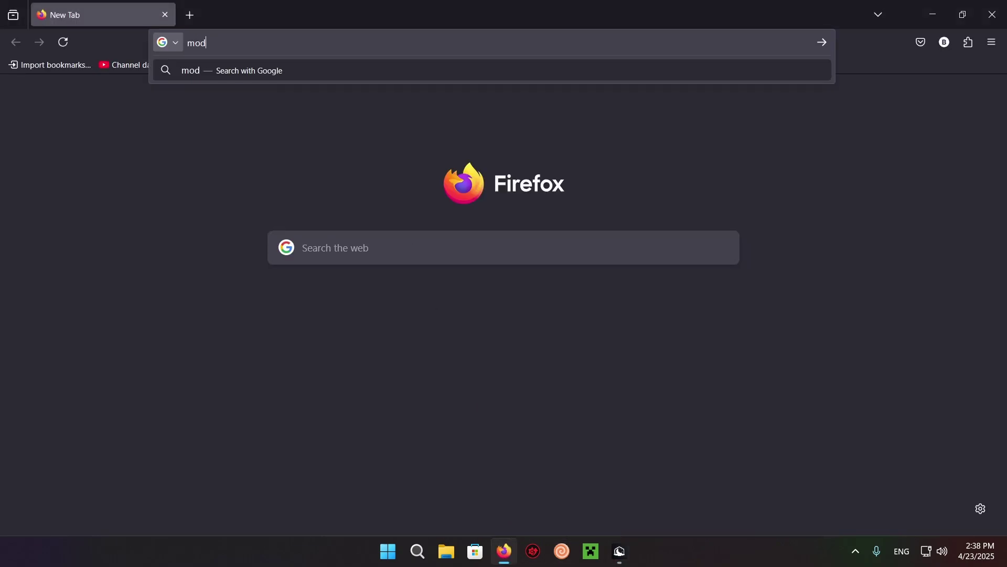
key(Return)
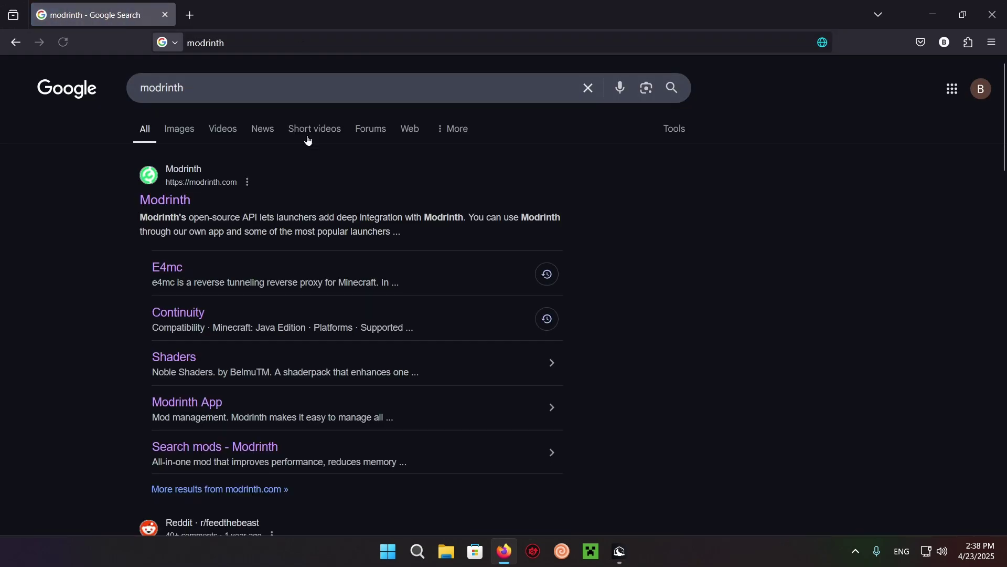
click(184, 201)
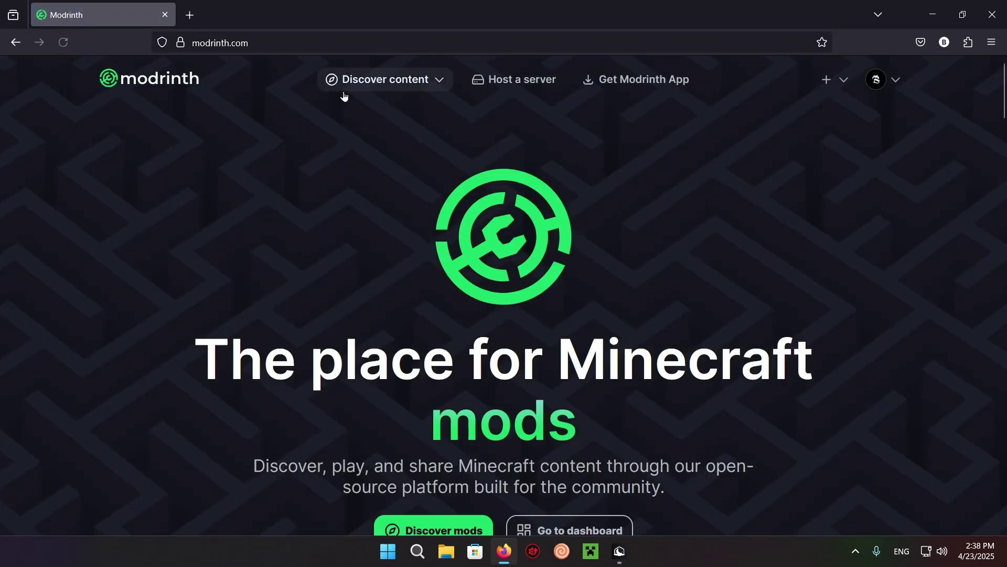
click(386, 79)
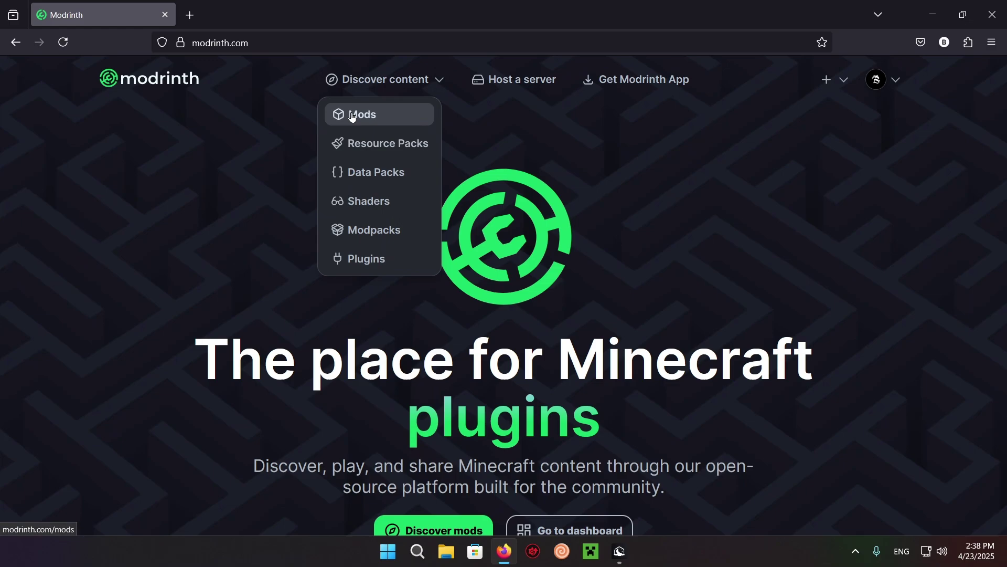
click(336, 115)
Download Continuity 3.0.0+1.21.4 for Fabric from Modrinth, then close the browser.
click(371, 151)
text(co)
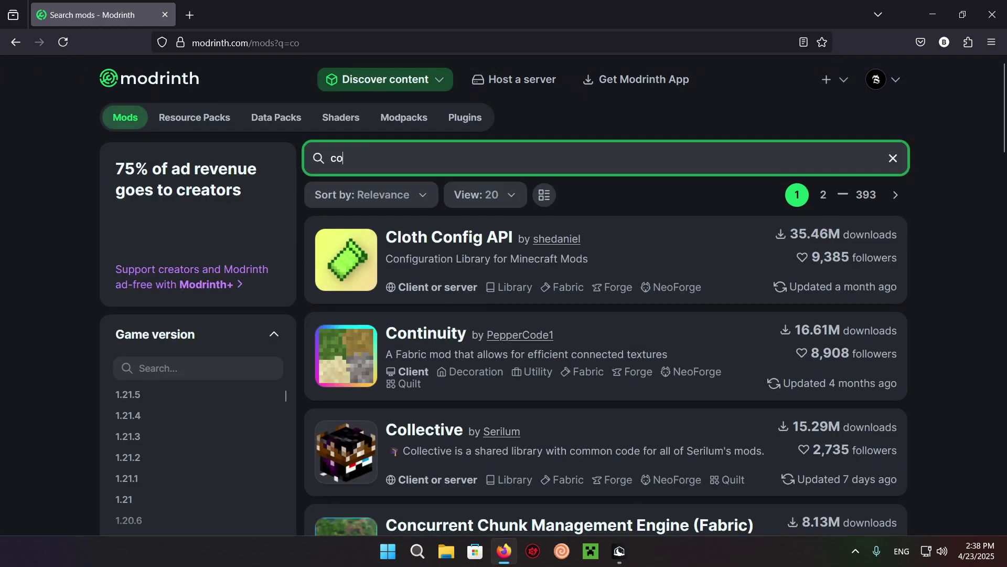
text(ntinuoty)
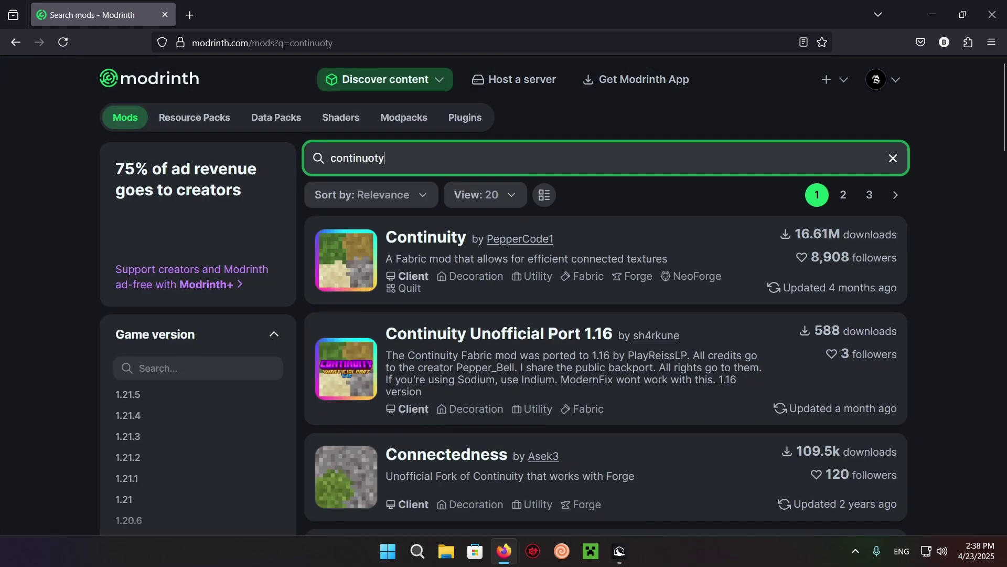
click(426, 237)
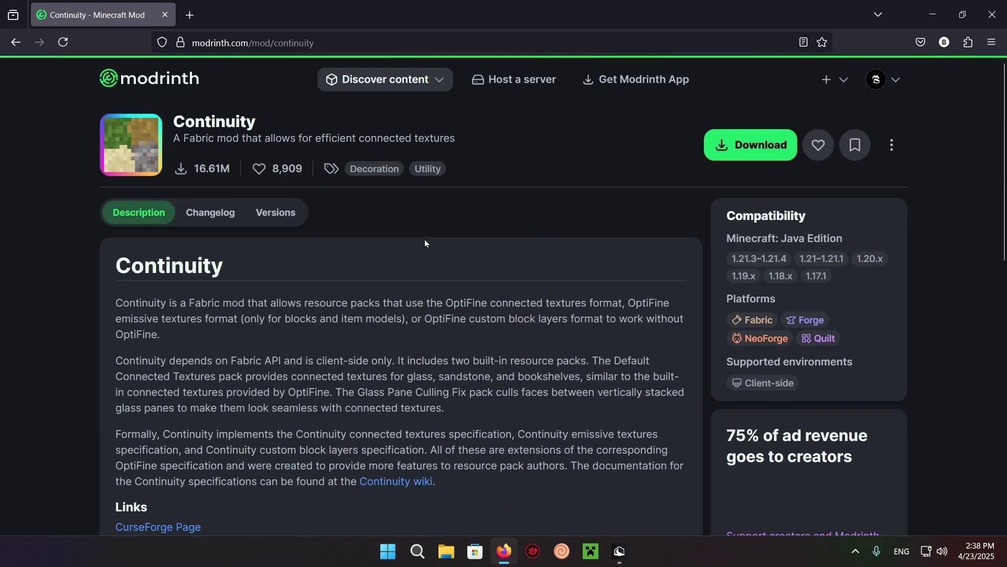
click(749, 152)
click(530, 330)
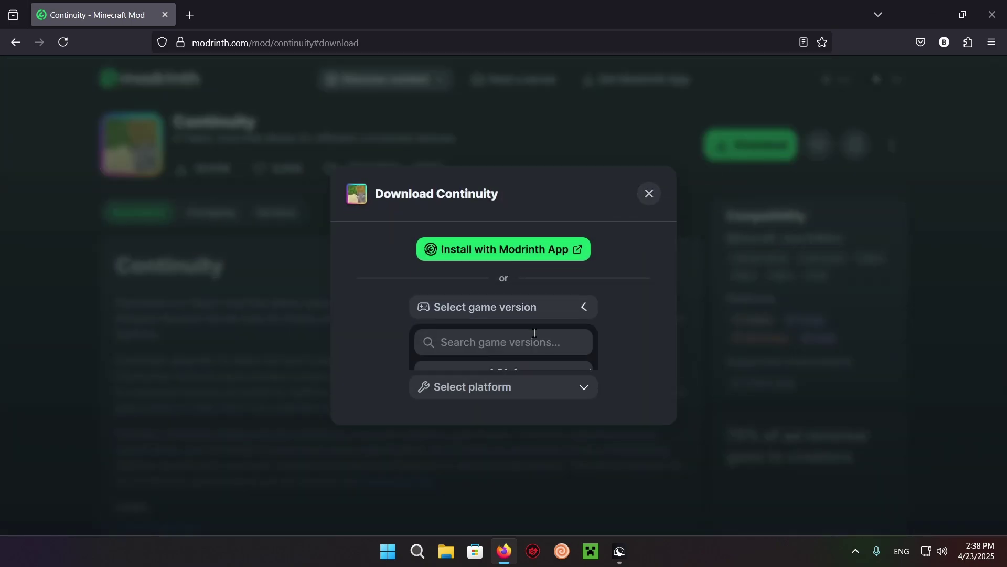
click(492, 289)
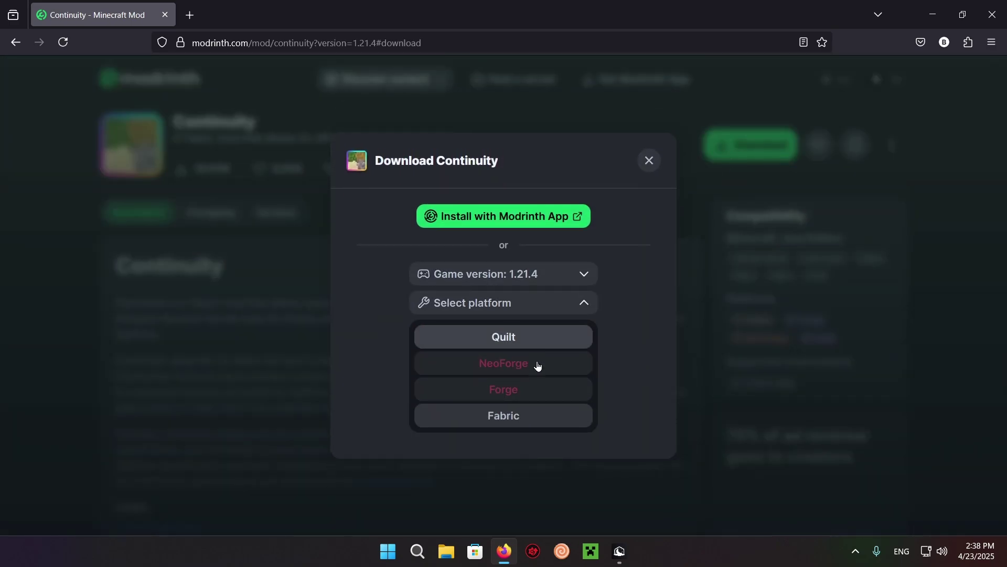
click(531, 417)
click(587, 383)
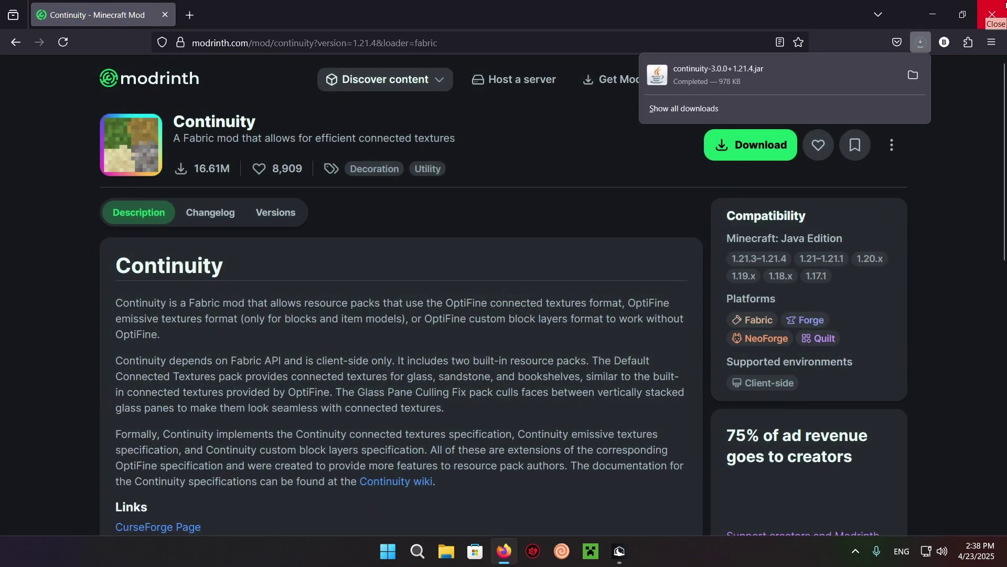
click(991, 11)
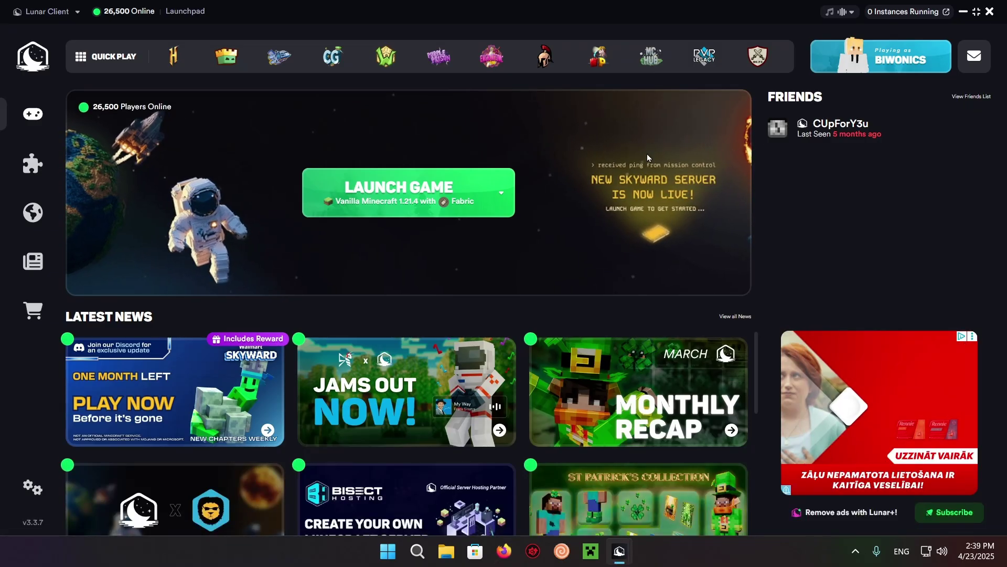
click(33, 162)
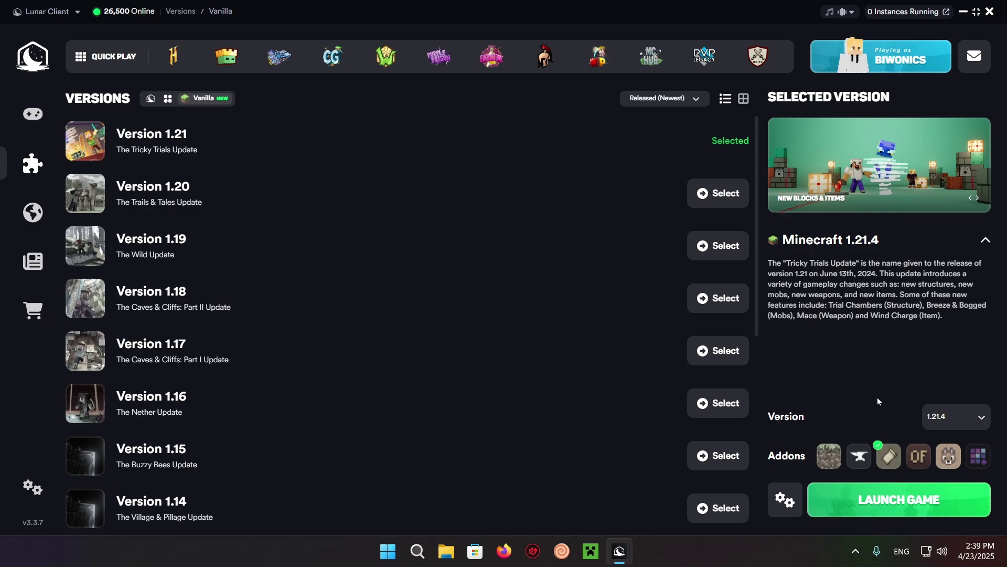
click(34, 119)
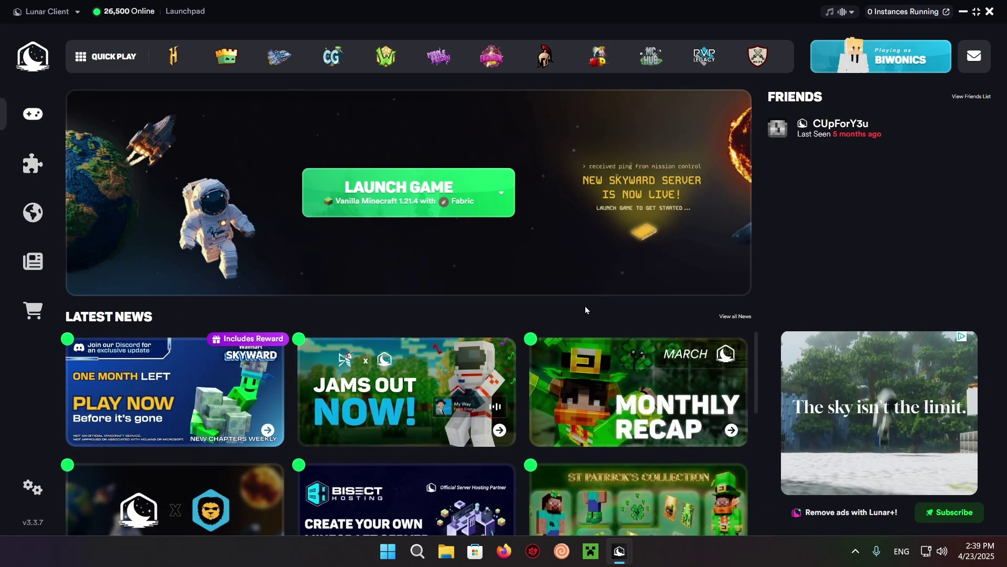
Open .lunarclient's profiles/vanilla/1.21/mods/fabric-1.21.4 folder.
key(super+r)
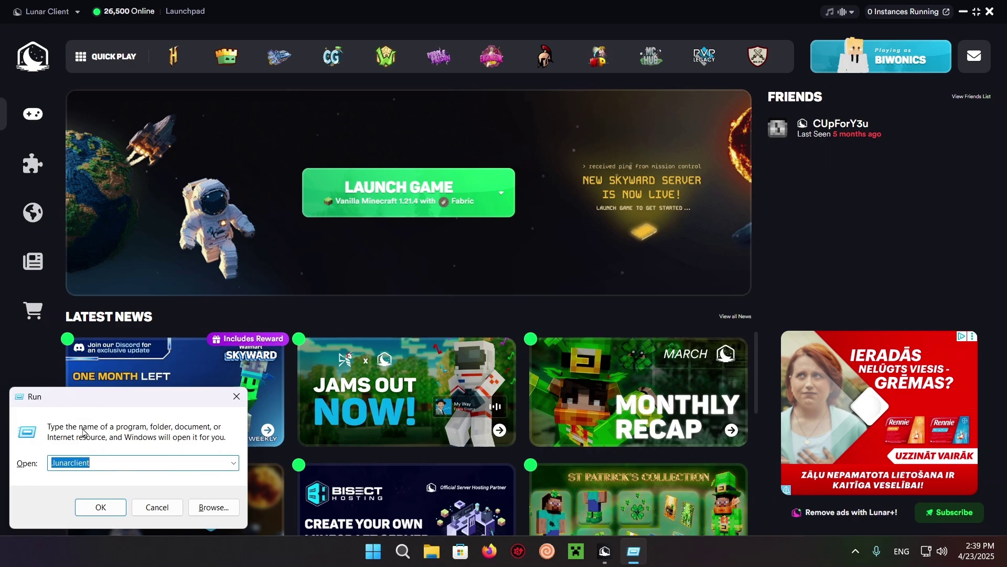
click(112, 511)
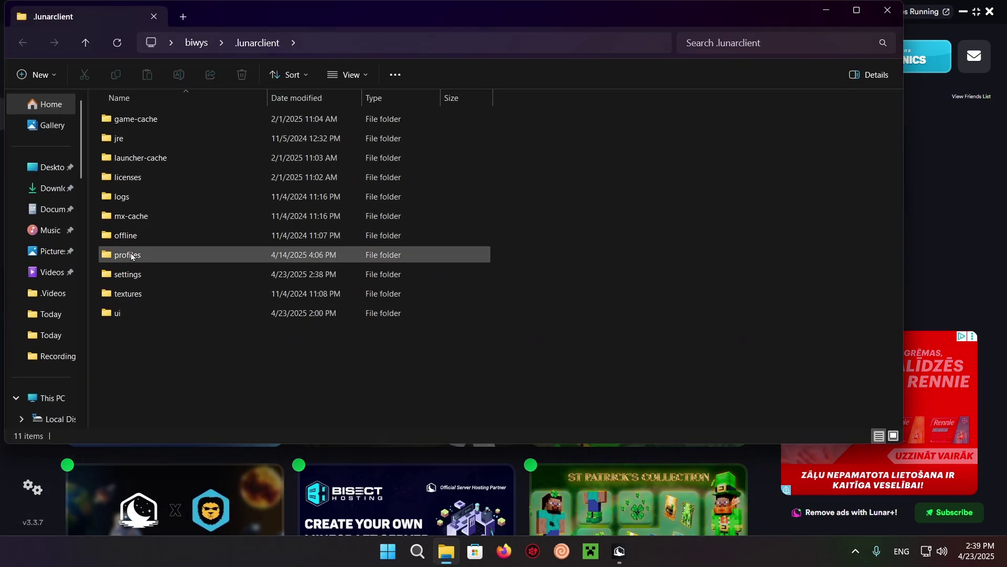
double_click(131, 255)
double_click(162, 159)
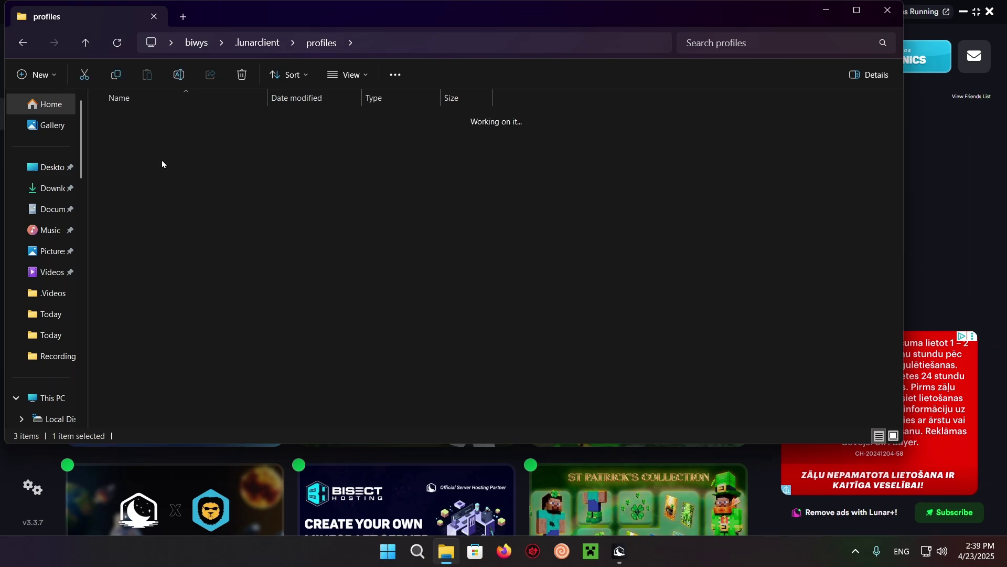
double_click(137, 216)
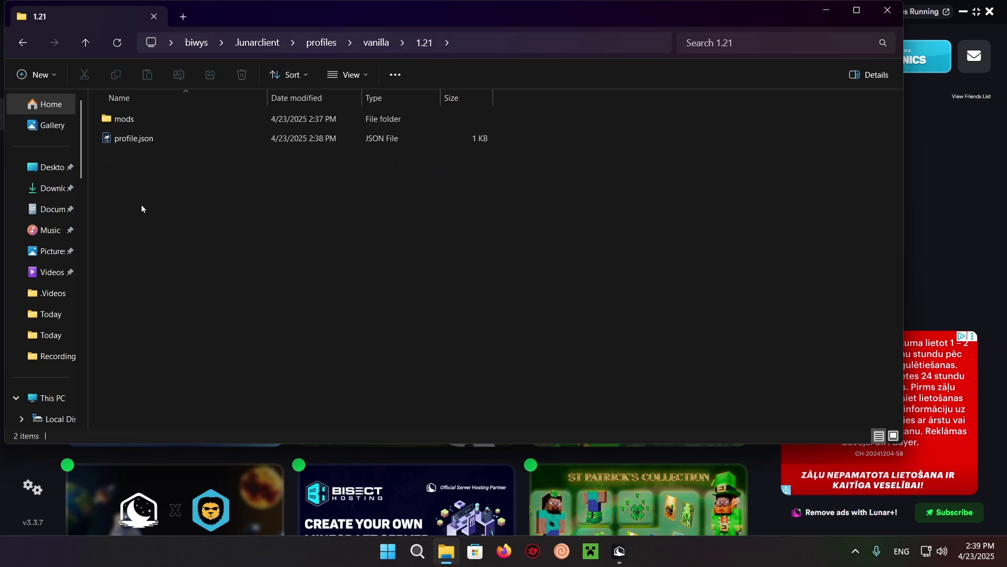
double_click(145, 118)
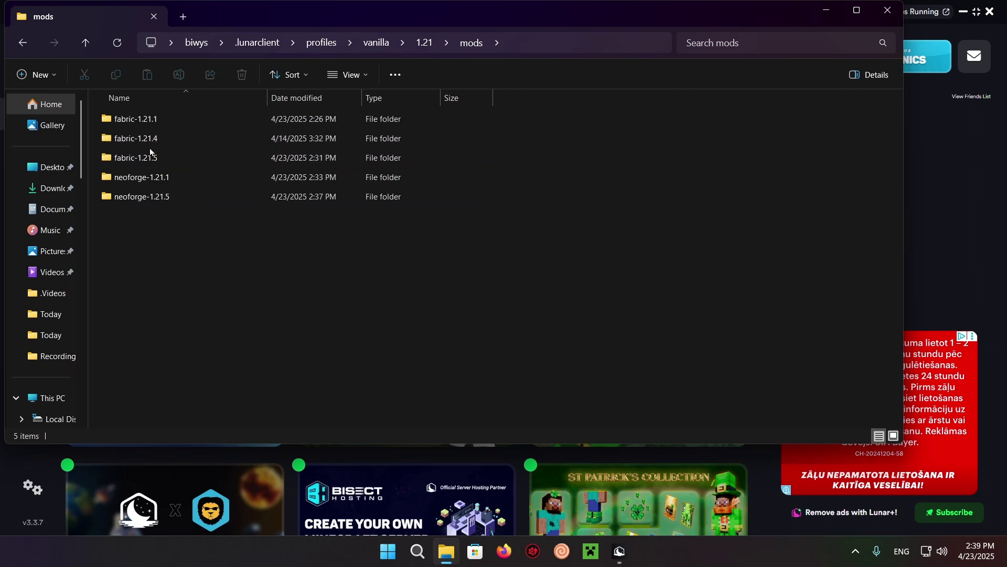
click(150, 139)
double_click(149, 140)
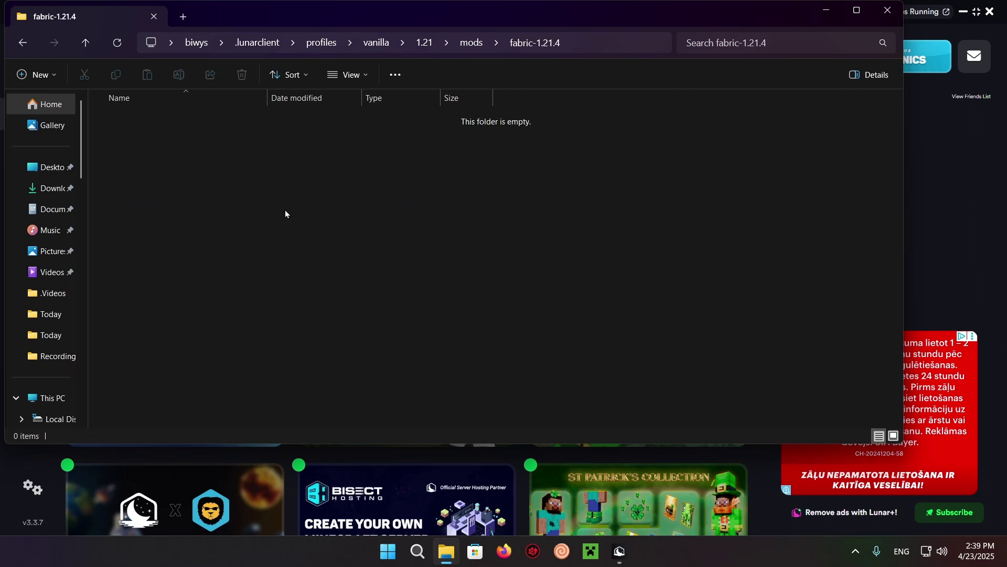
Copy continuity-3.0.0+1.21.4.jar from Downloads into the fabric-1.21.4 folder.
drag(744, 253, 518, 287)
click(50, 198)
click(157, 134)
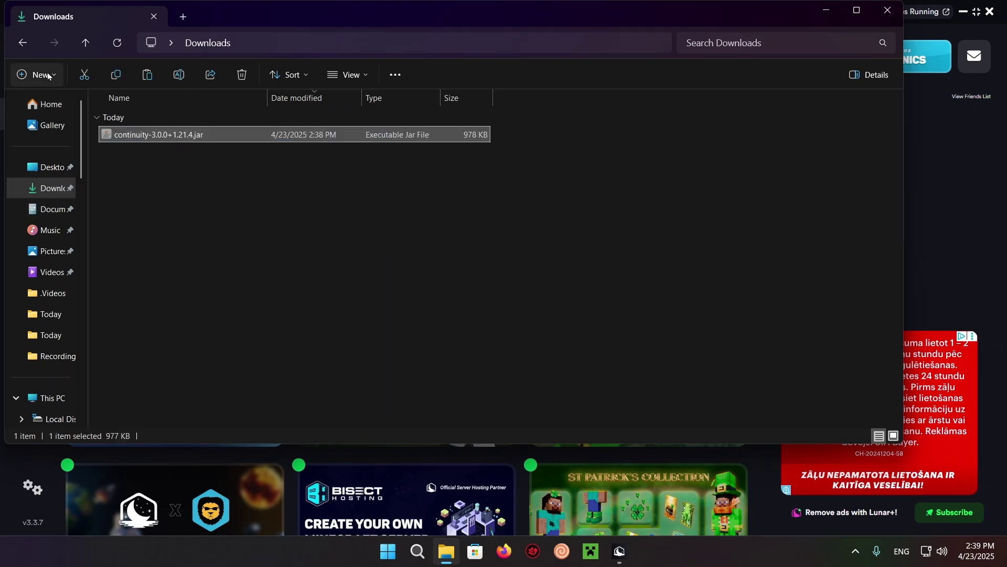
click(18, 43)
key(ctrl+v)
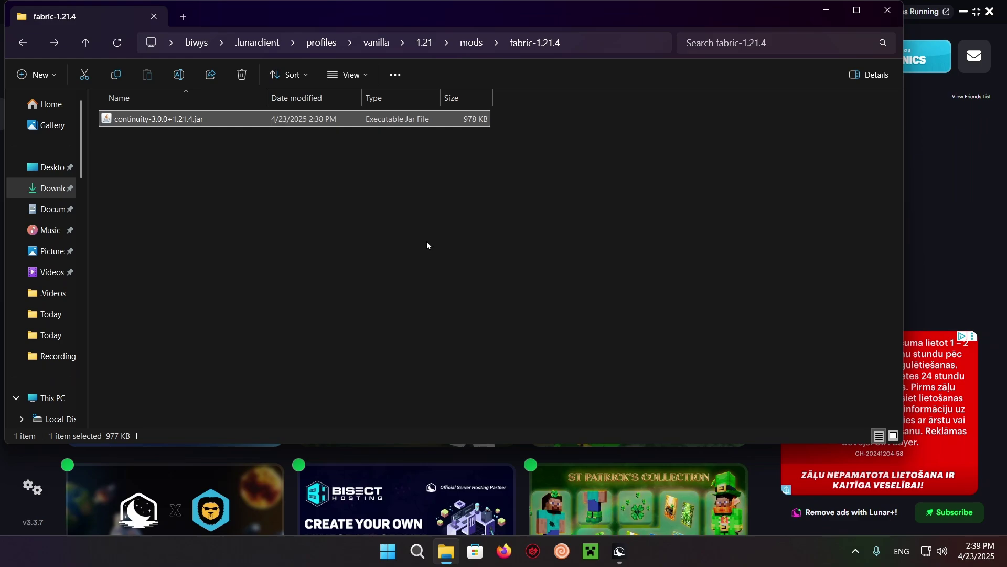
click(427, 241)
Launch Fabric 1.21.4, which fails for missing Fabric API, and dismiss both error dialogs.
click(888, 10)
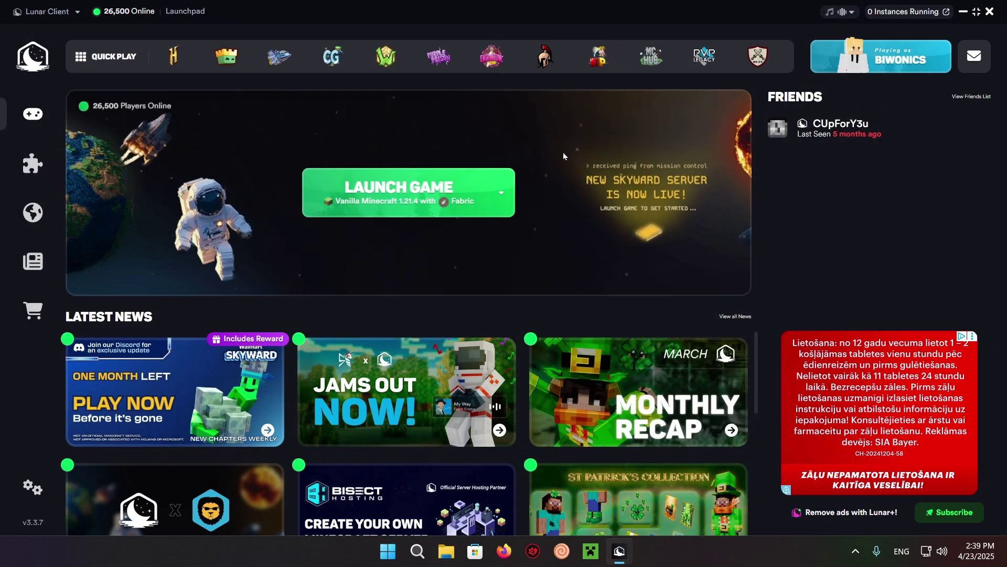
click(424, 193)
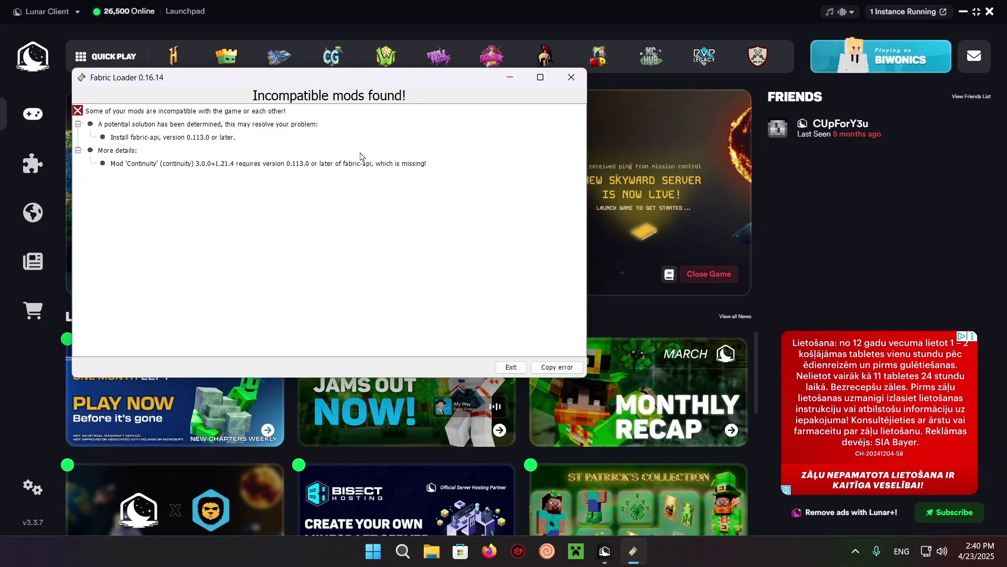
click(566, 85)
click(641, 142)
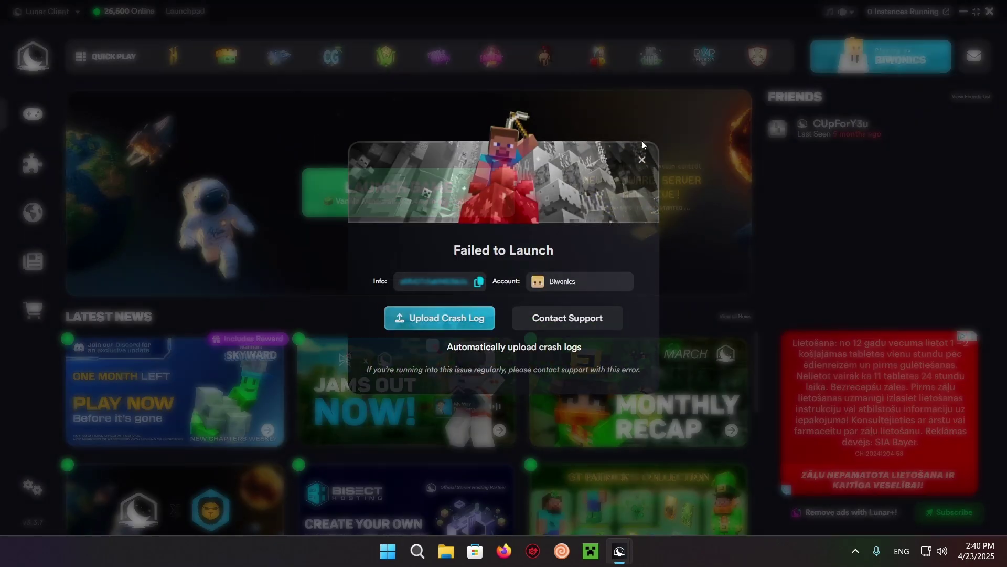
click(516, 561)
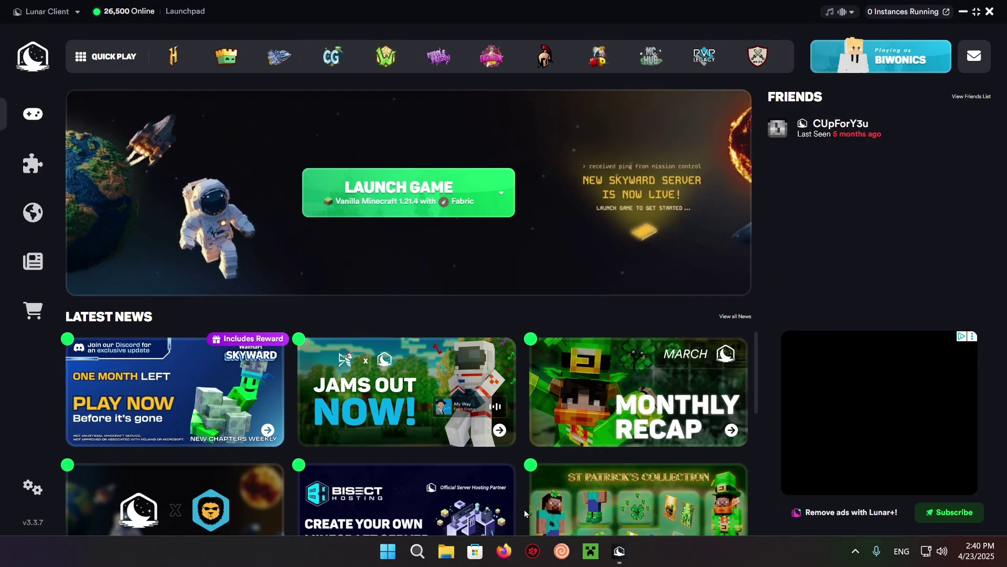
Download fabric-api-0.119.2+1.21.4.jar from Modrinth for game version 1.21.4, then return to Lunar Client.
text(fabric ap)
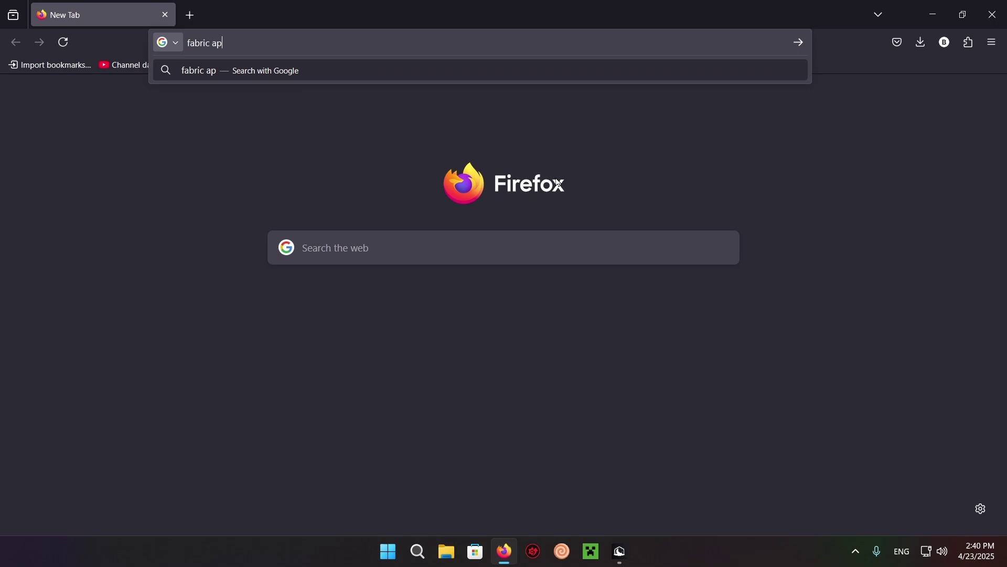
text(i)
key(Return)
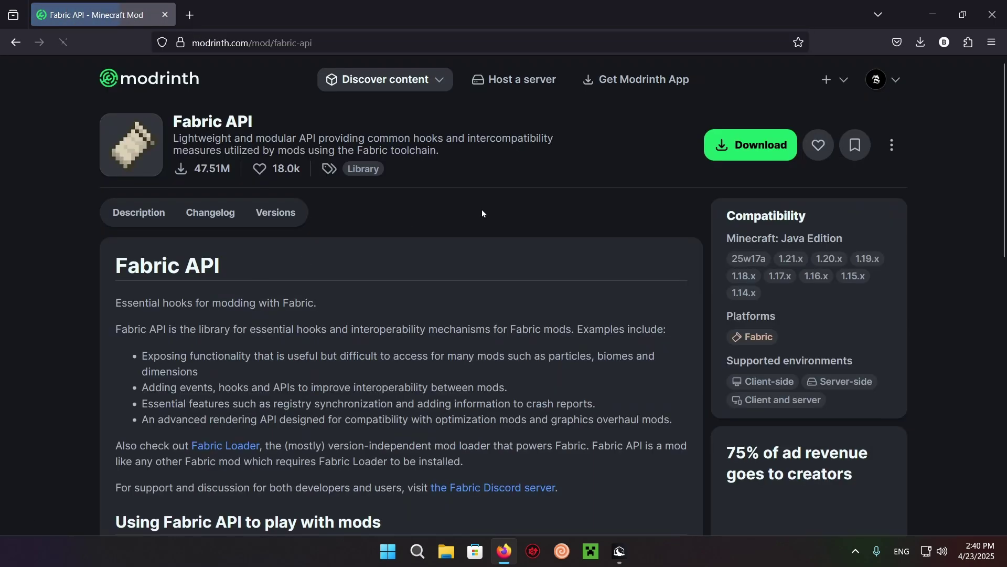
click(755, 144)
click(499, 332)
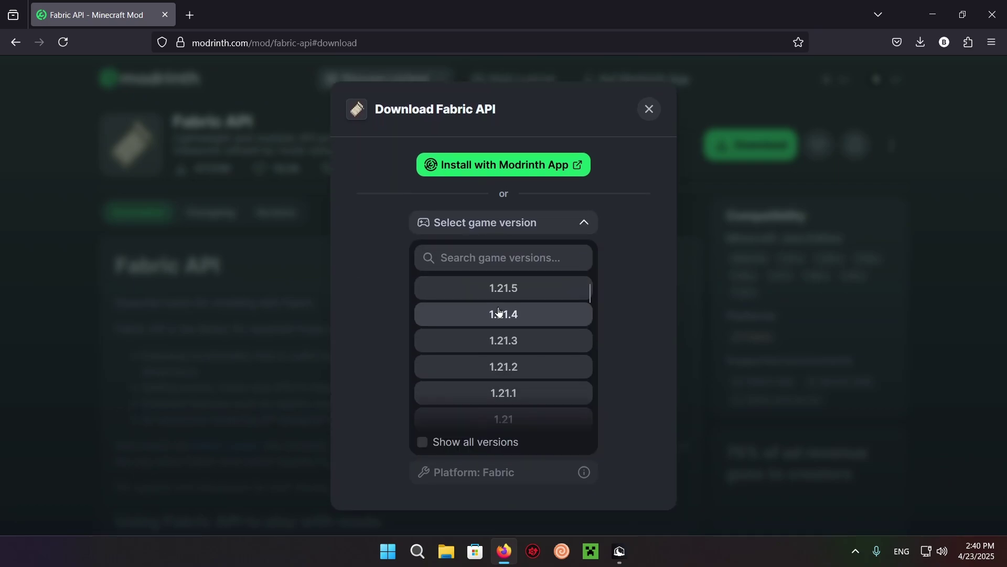
click(508, 315)
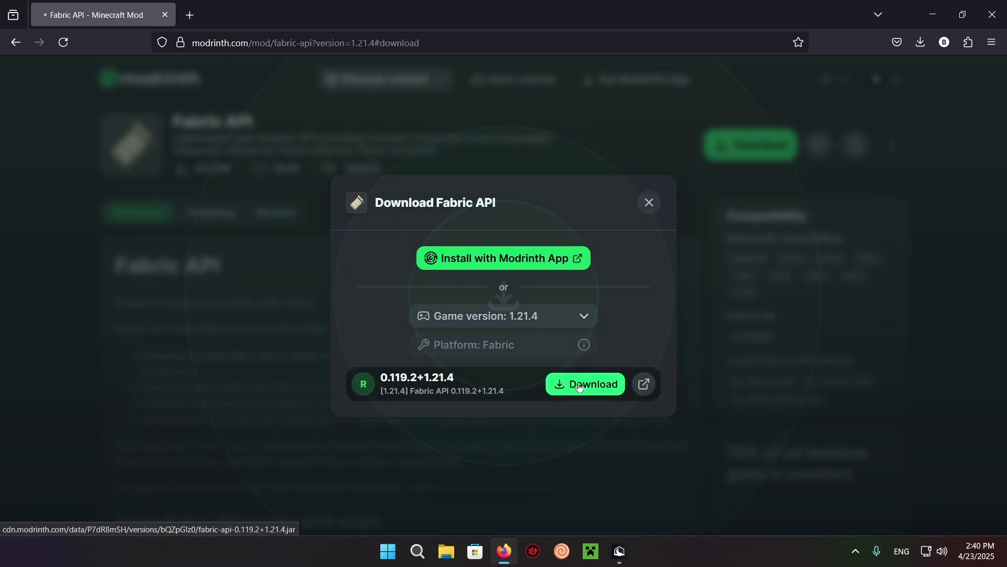
click(583, 382)
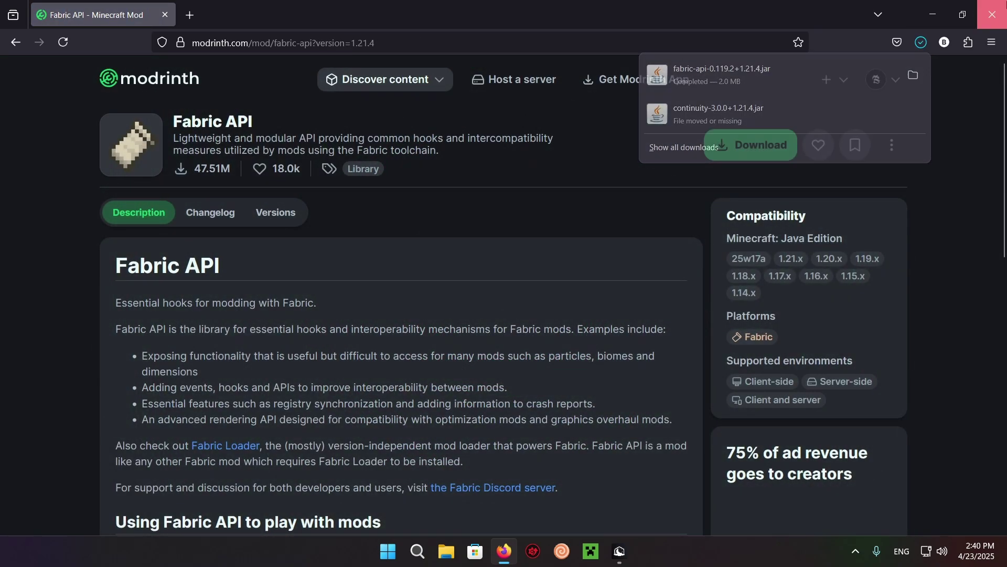
key(alt+Tab)
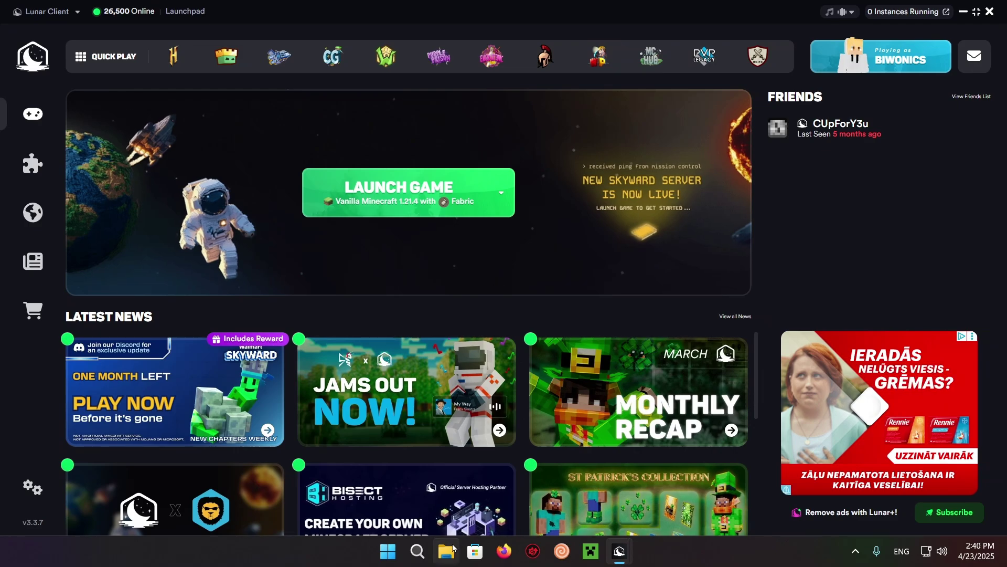
Open .lunarclient's profiles/vanilla/1.21/mods/fabric-1.21.4 folder again.
key(super+r)
key(Return)
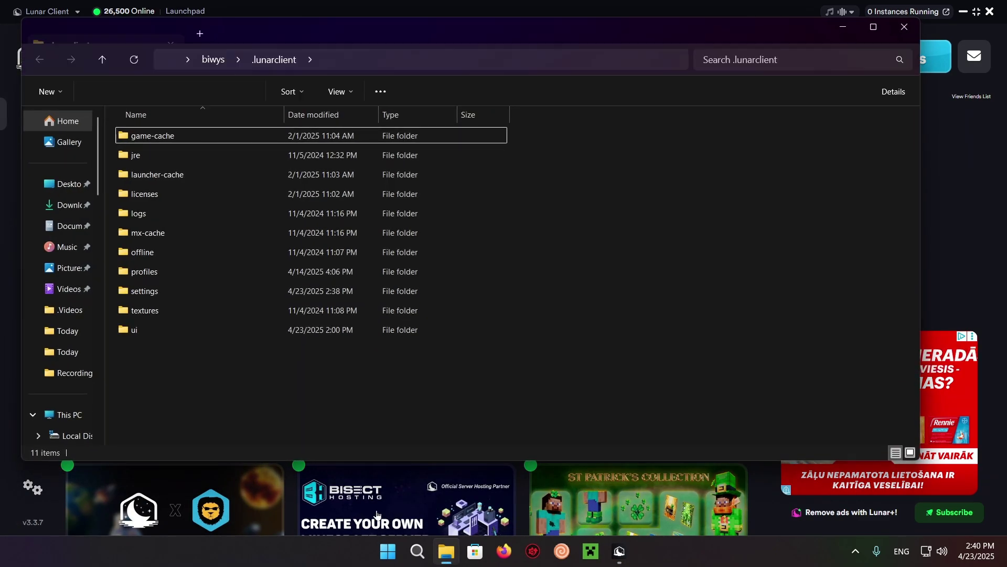
double_click(152, 276)
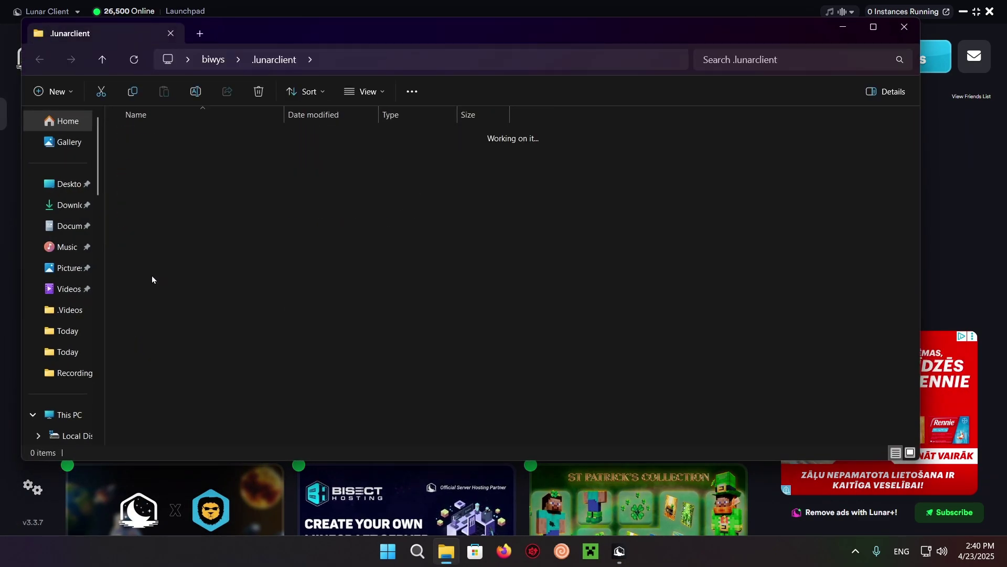
double_click(172, 174)
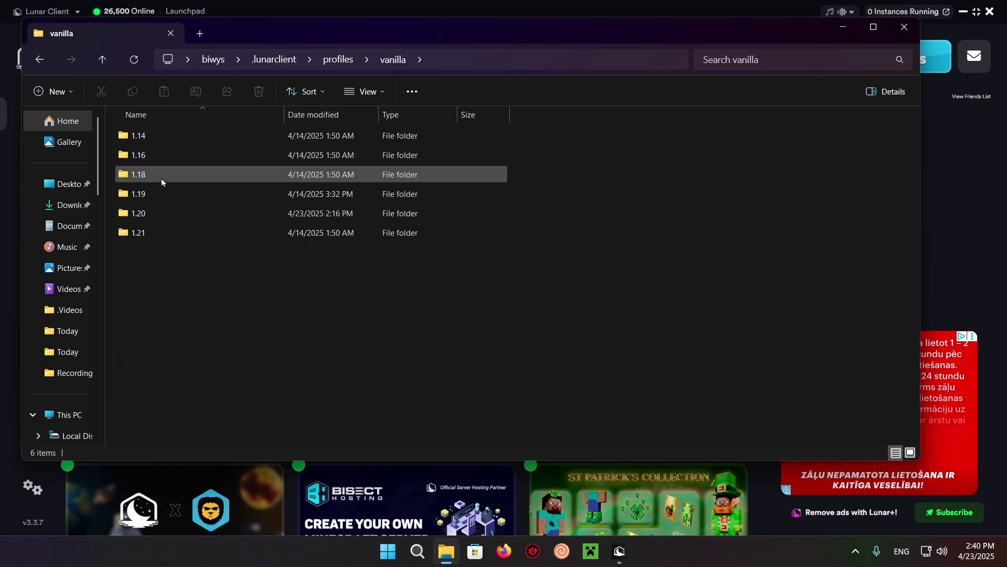
double_click(151, 231)
double_click(174, 136)
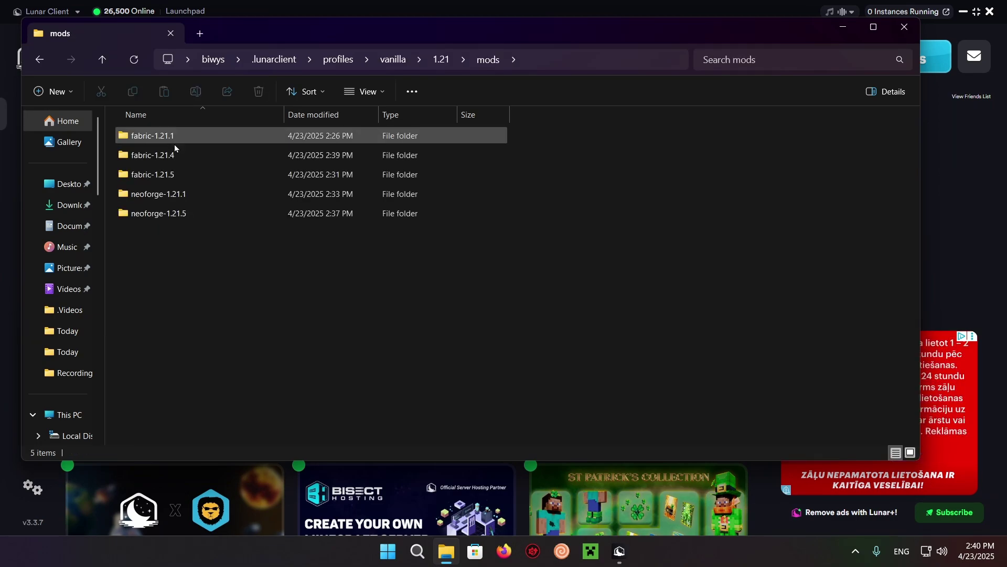
double_click(169, 156)
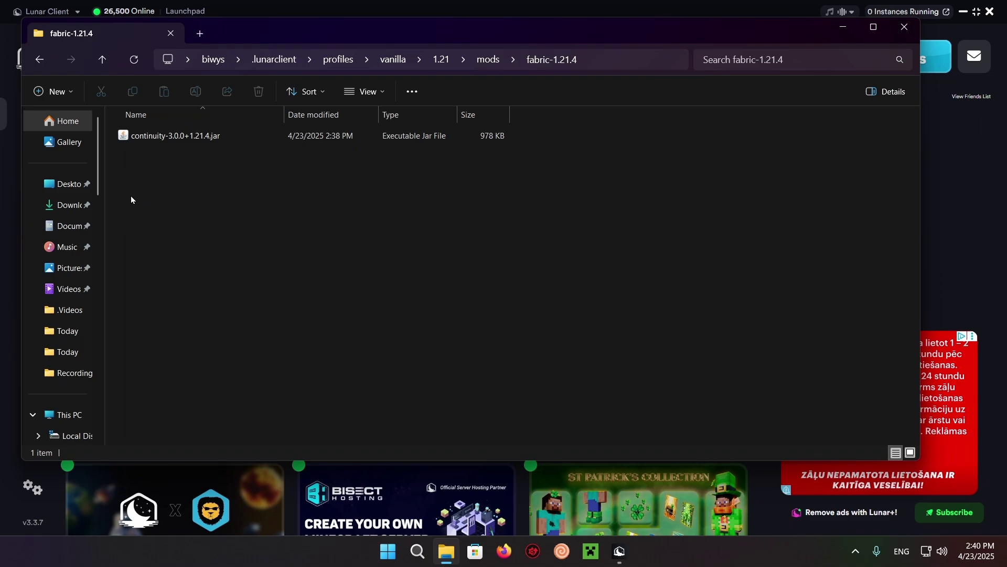
Copy the Fabric API jar from Downloads into the fabric-1.21.4 folder.
click(80, 205)
click(210, 151)
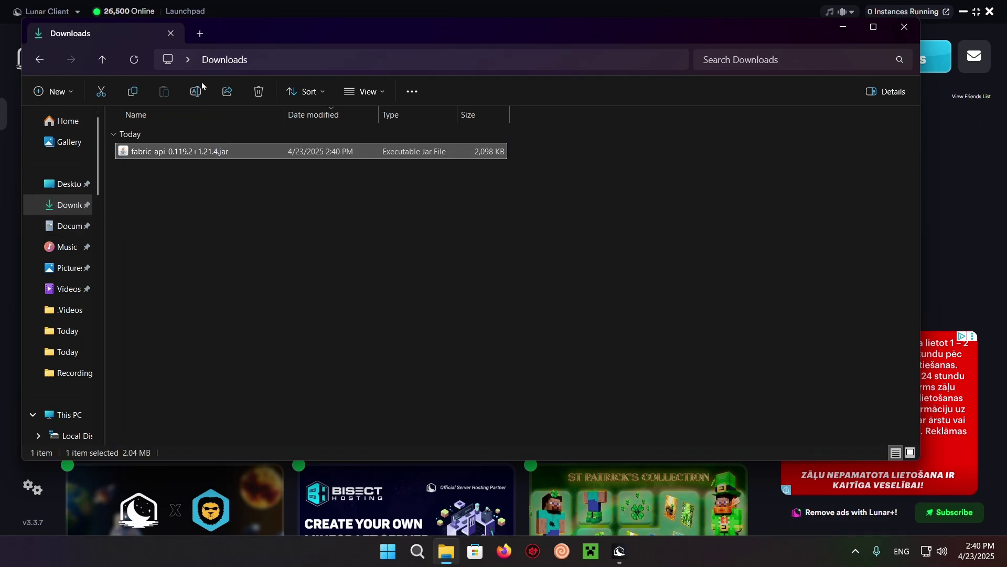
click(39, 59)
key(ctrl+v)
click(207, 181)
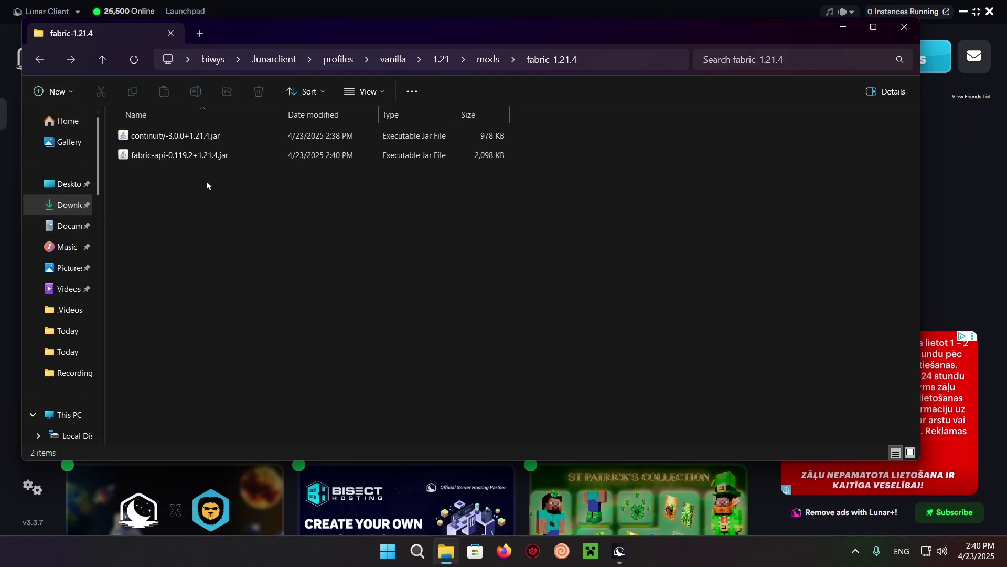
Launch Minecraft 1.21.4 with Fabric and load the singleplayer world New World (9).
click(904, 26)
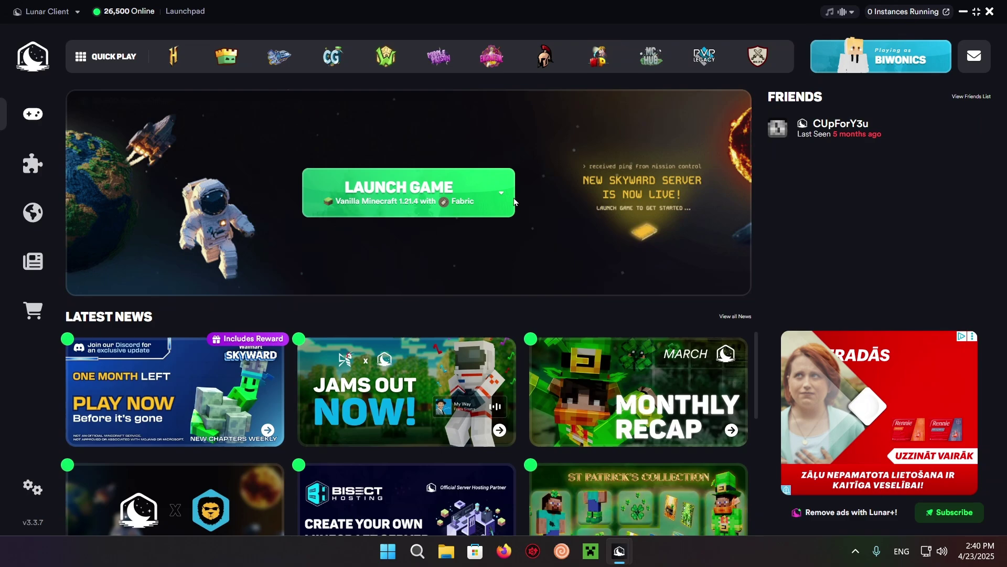
click(414, 196)
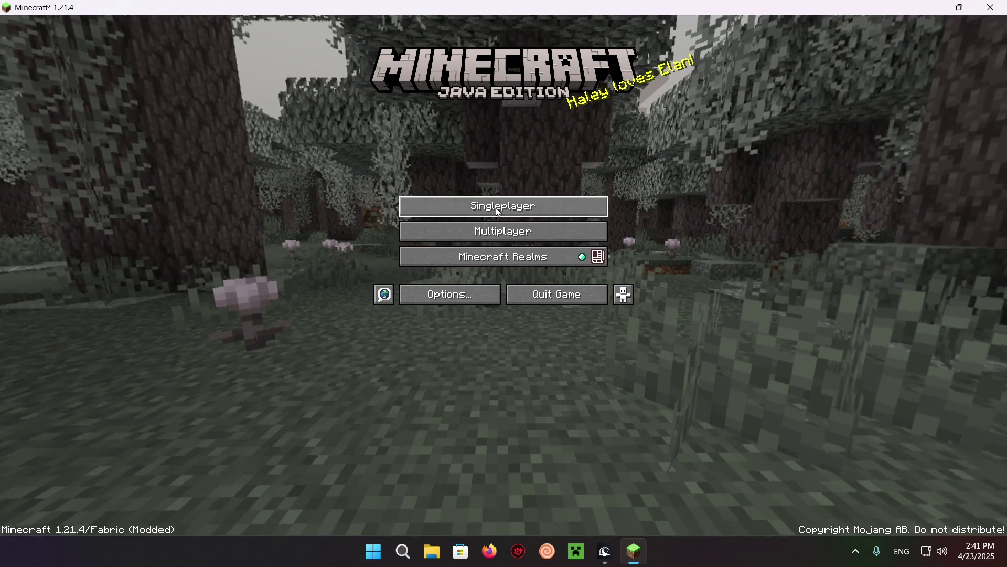
click(439, 206)
double_click(508, 92)
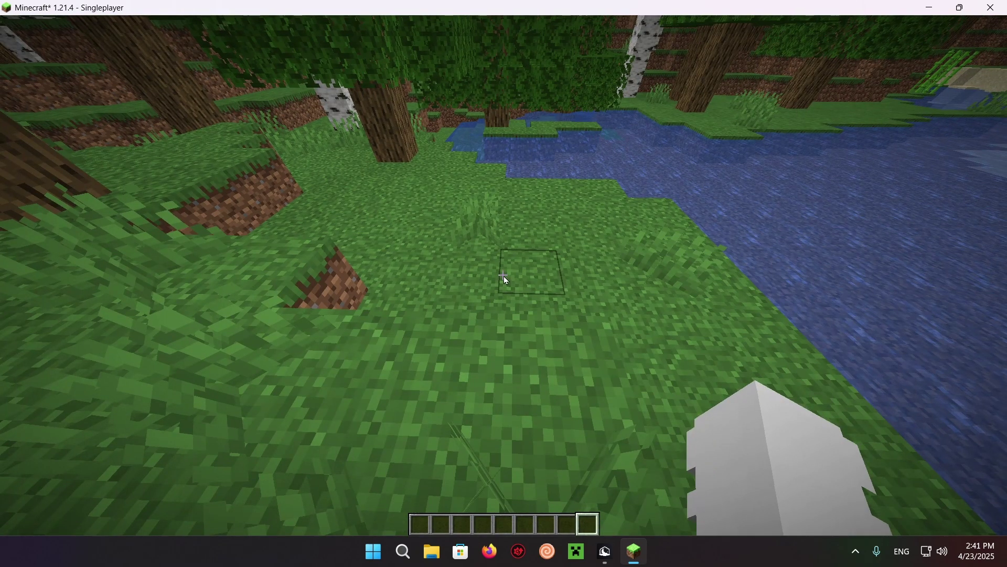
Search the creative inventory for glass and put lime, green and cyan stained glass in the hotbar.
key(e)
click(592, 192)
text(g)
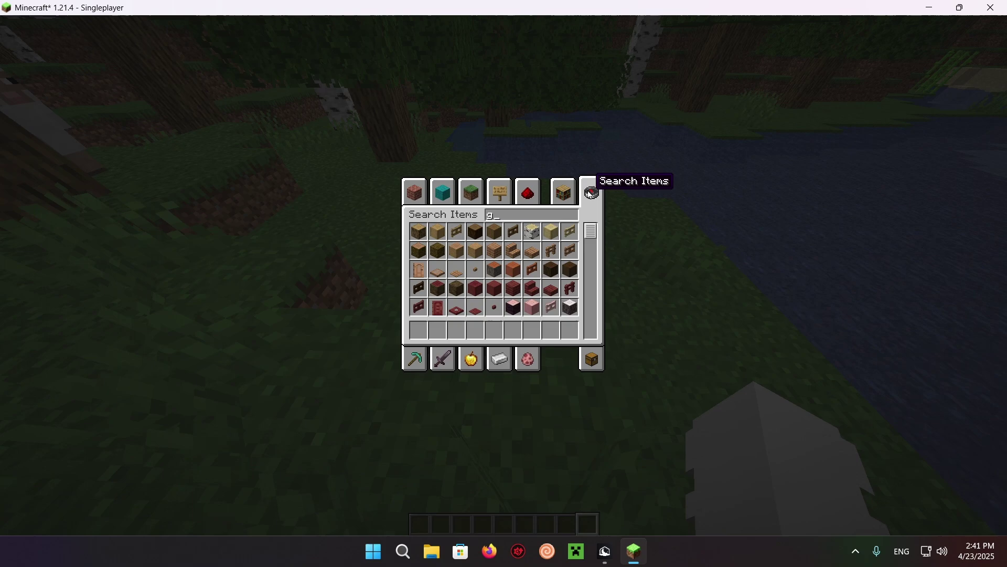
text(lass)
key(ctrl+a)
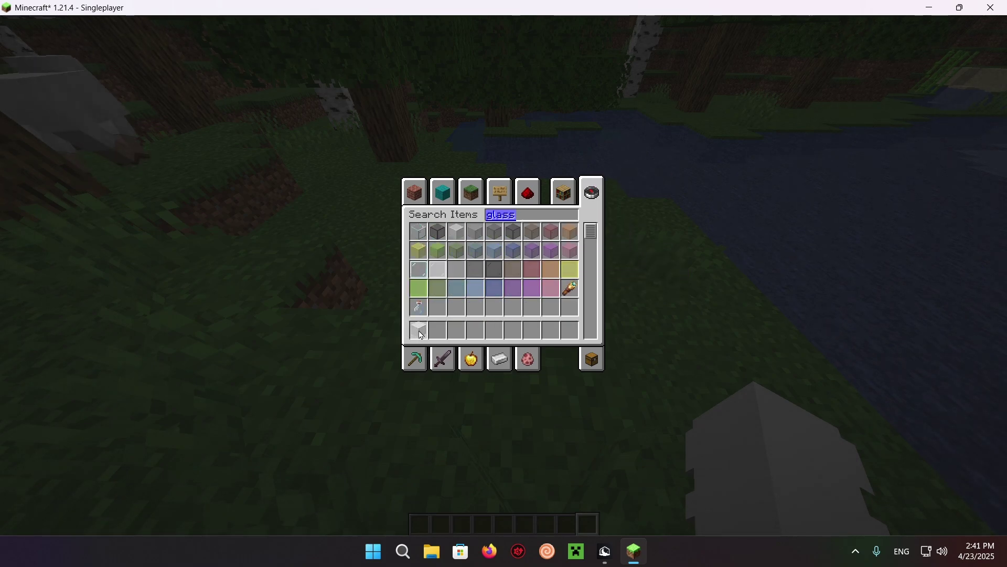
click(438, 250)
click(438, 330)
click(457, 250)
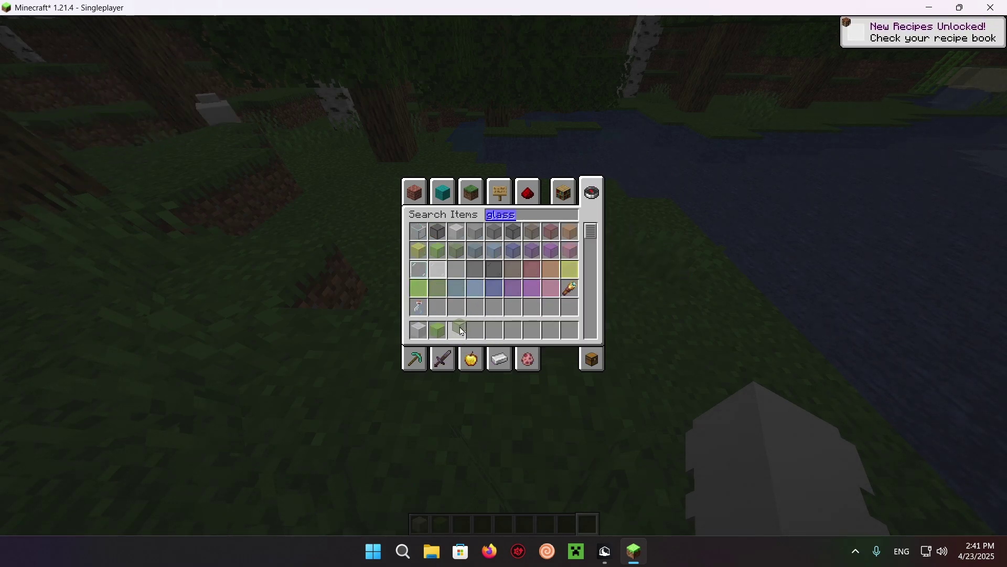
click(457, 329)
click(476, 250)
click(475, 329)
key(e)
Place two white, two lime, one green and two cyan stained glass blocks in a row.
key(4)
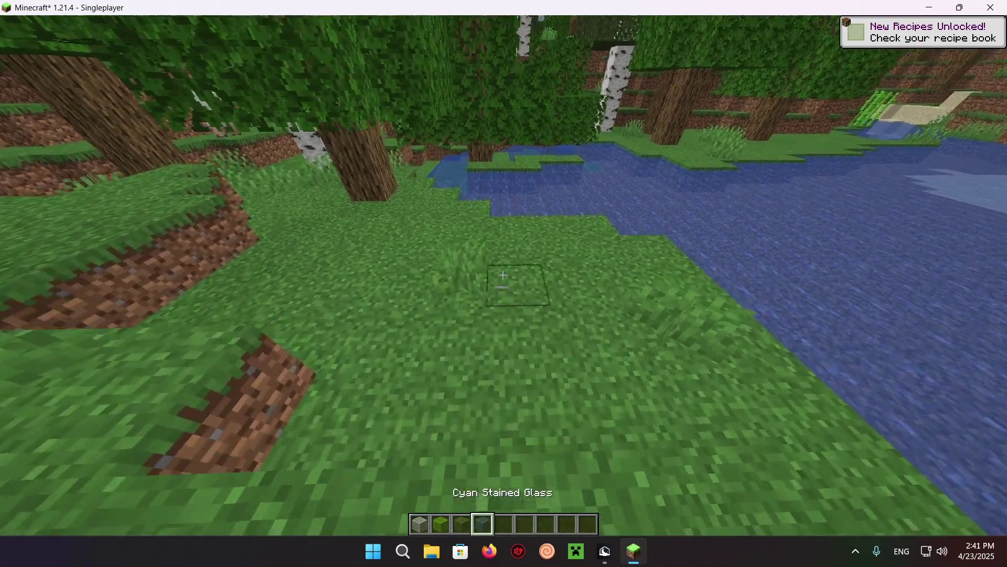
scroll(503, 275, up, 3)
right_click(503, 274)
right_click(503, 275)
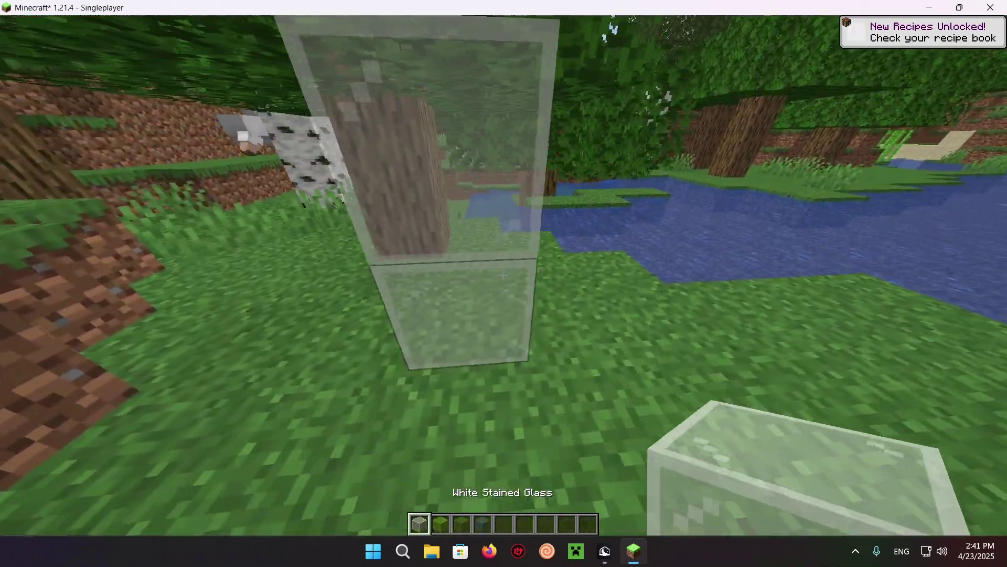
scroll(503, 274, down, 1)
right_click(503, 274)
right_click(503, 274)
scroll(503, 274, down, 1)
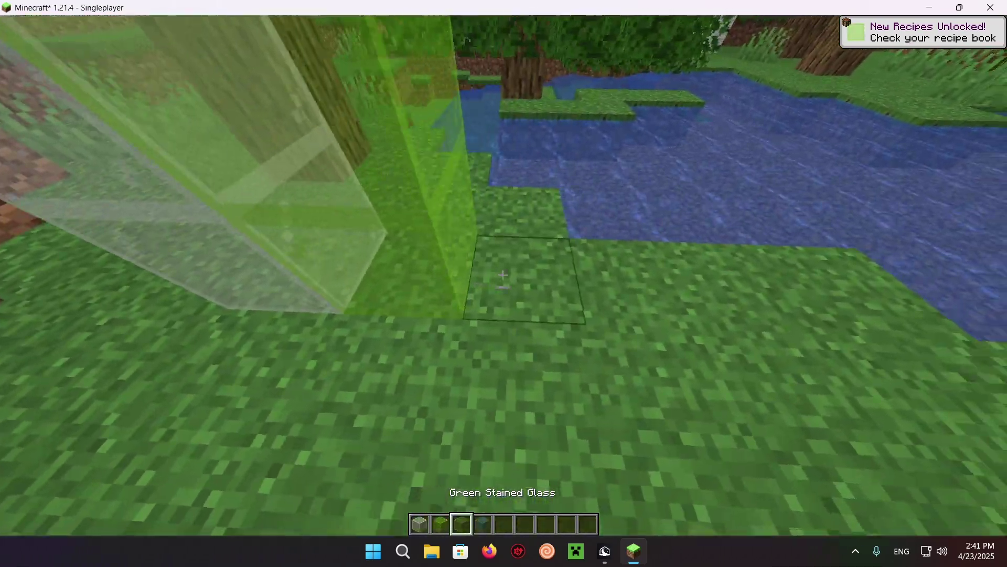
right_click(503, 274)
scroll(504, 275, down, 1)
right_click(503, 274)
right_click(503, 275)
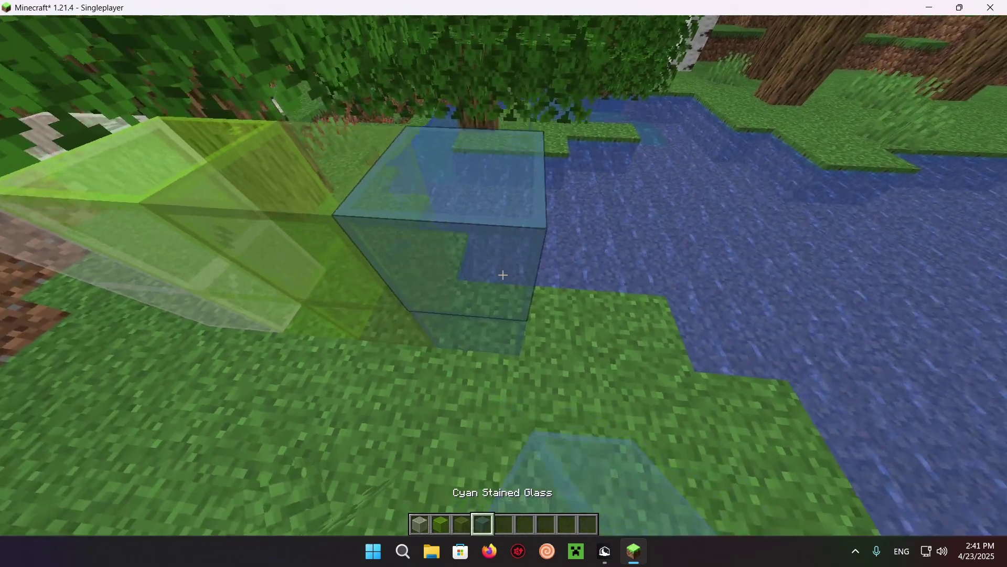
scroll(503, 275, down, 3)
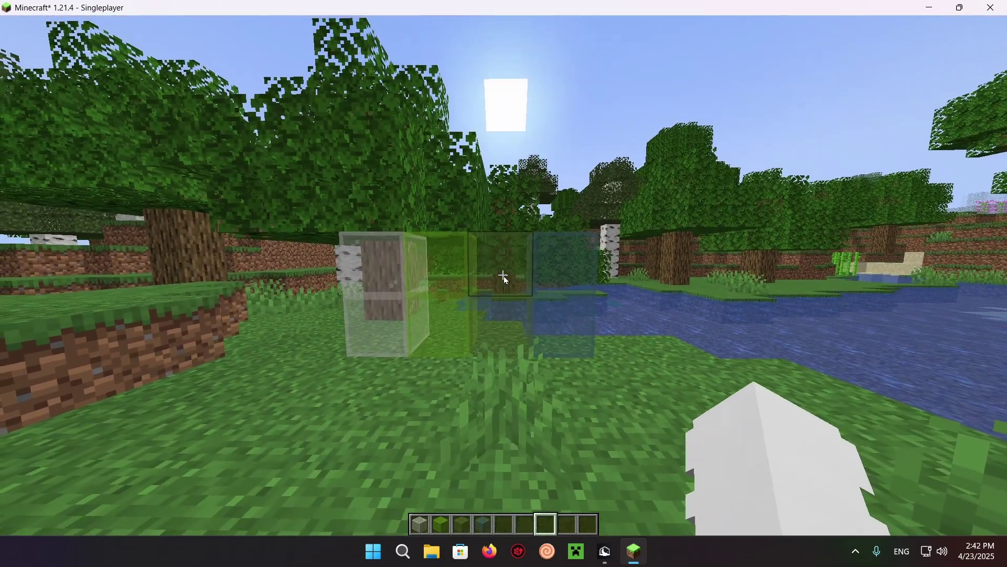
Enable the Default Connected Textures and Glass Pane Culling Fix resource packs, apply them, and resume playing.
key(Escape)
click(450, 239)
click(430, 203)
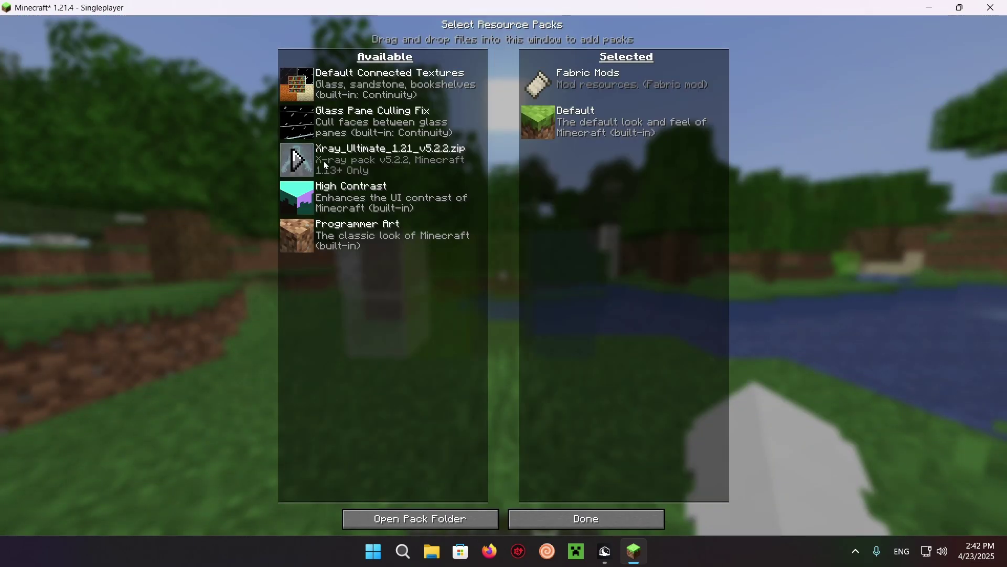
click(297, 84)
click(297, 84)
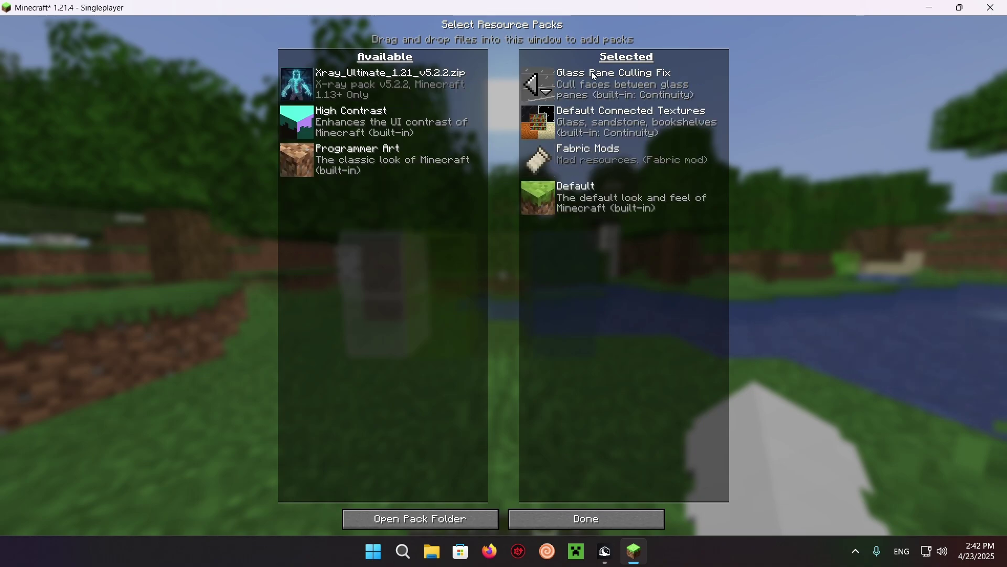
click(582, 519)
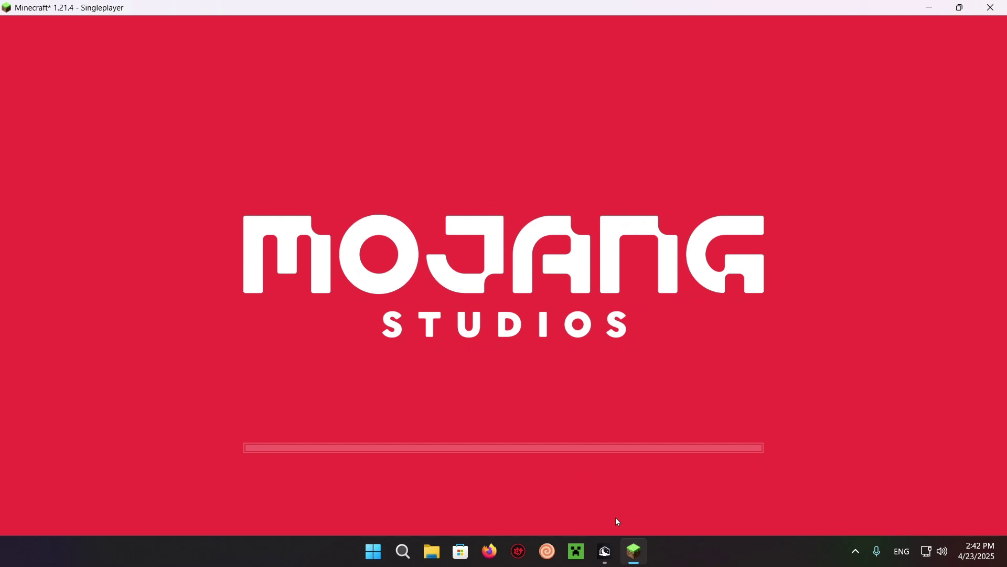
key(Escape)
key(Escape)
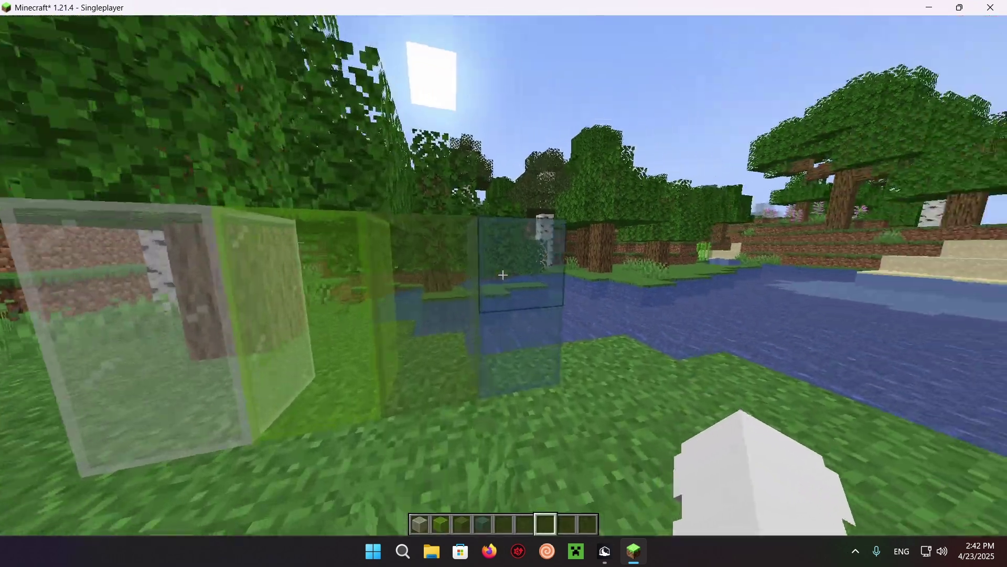
Walk around the stained glass row, then through the oak and birch forest onto the sandy beach.
key(w)
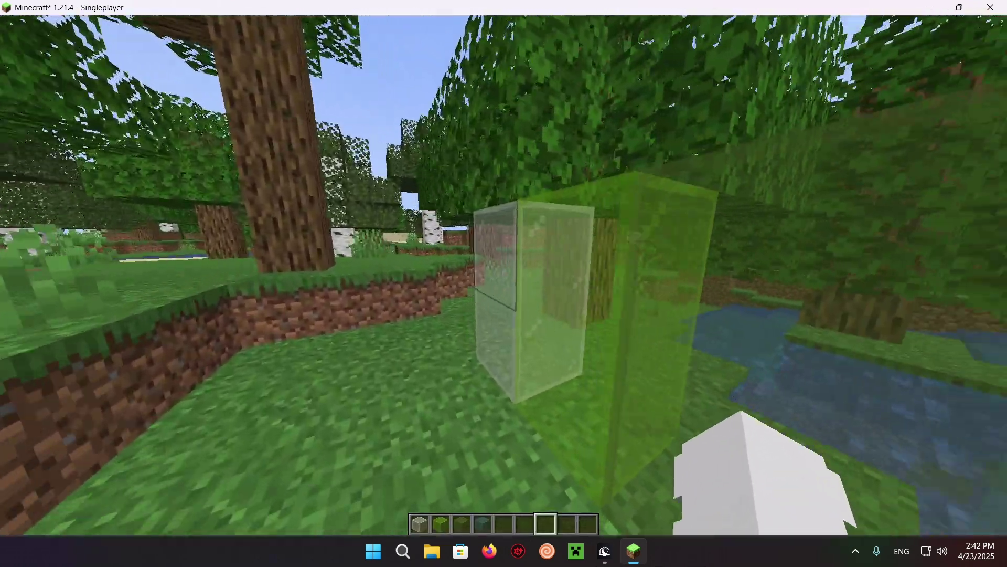
key(w)
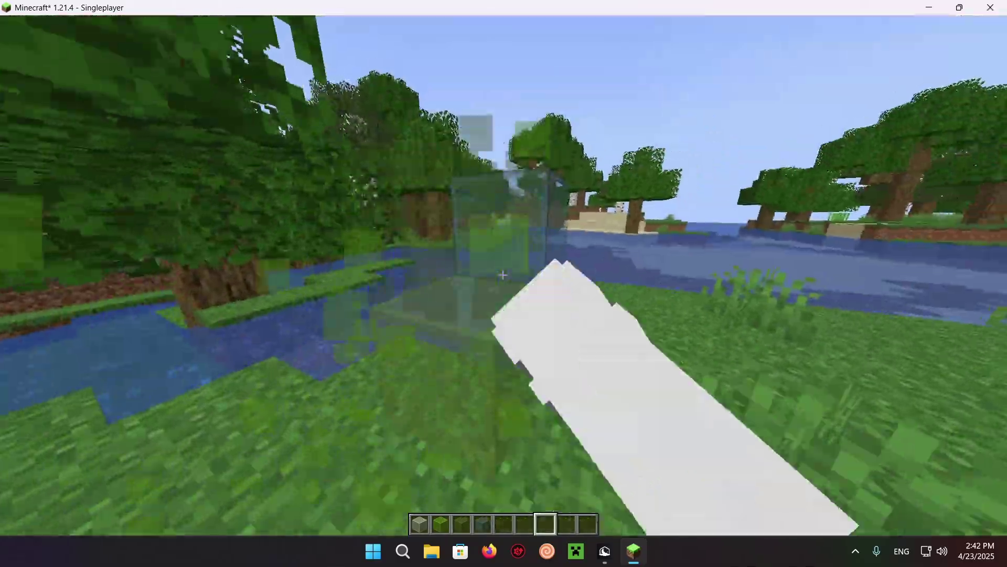
key(w)
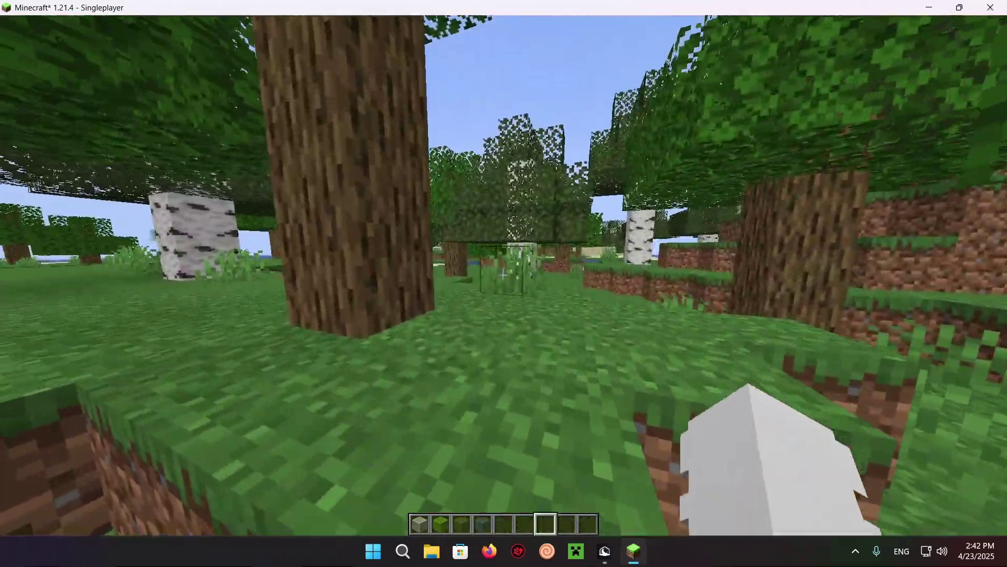
key(w)
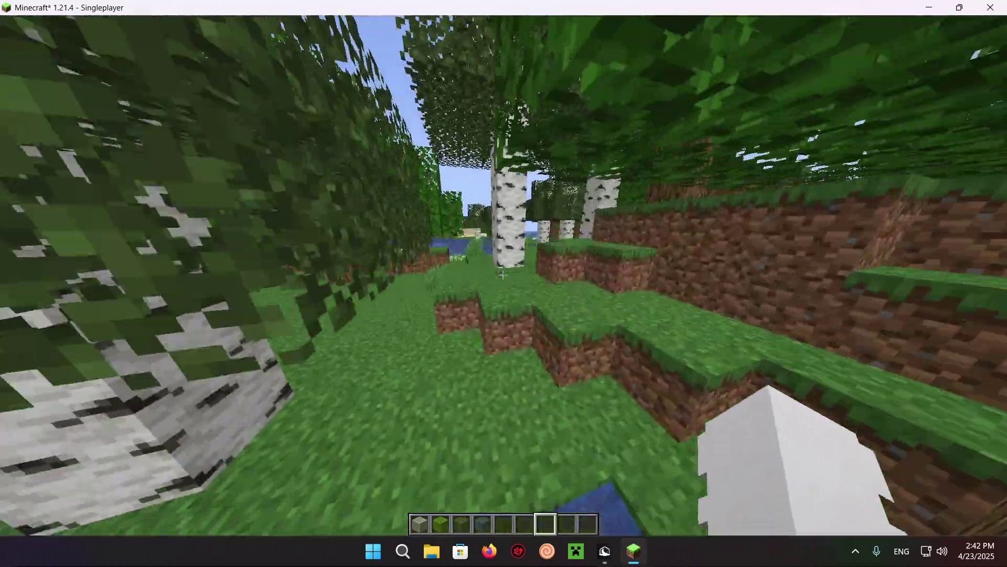
key(w)
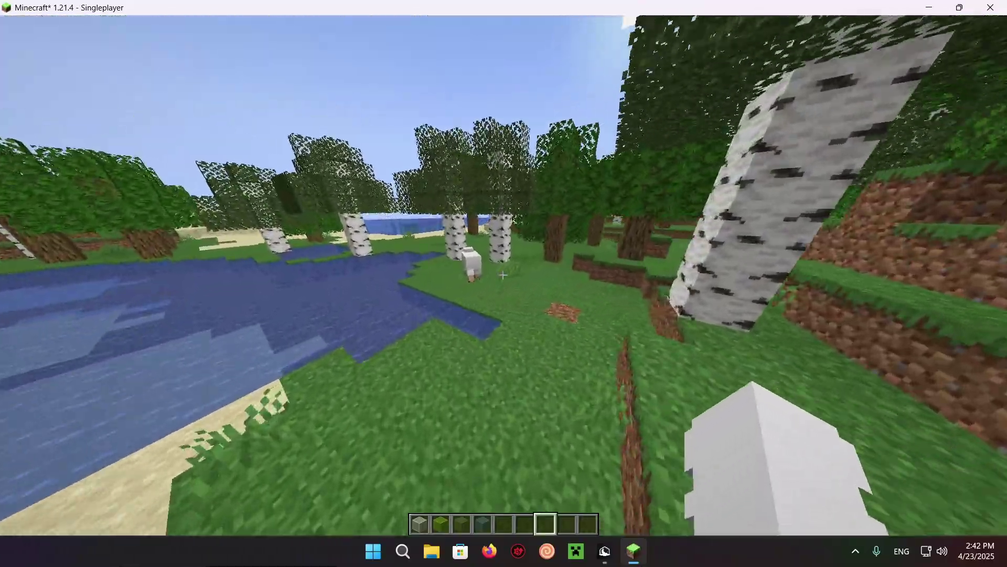
key(w)
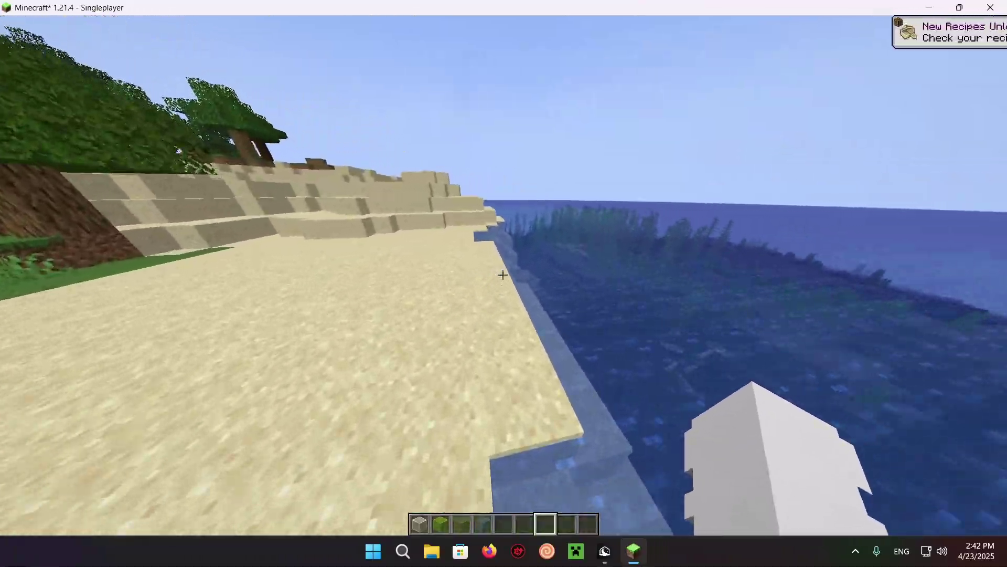
key(w)
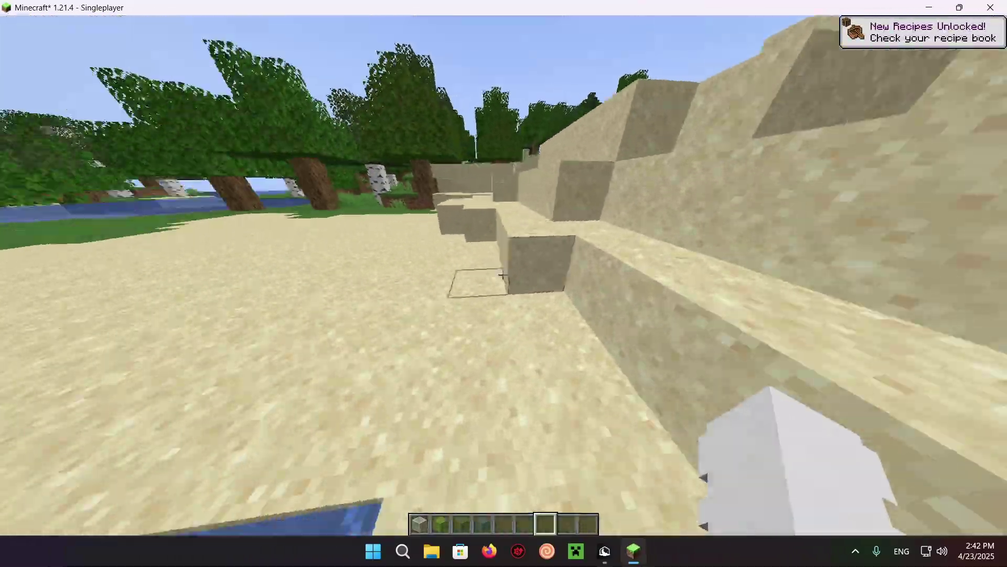
key(w)
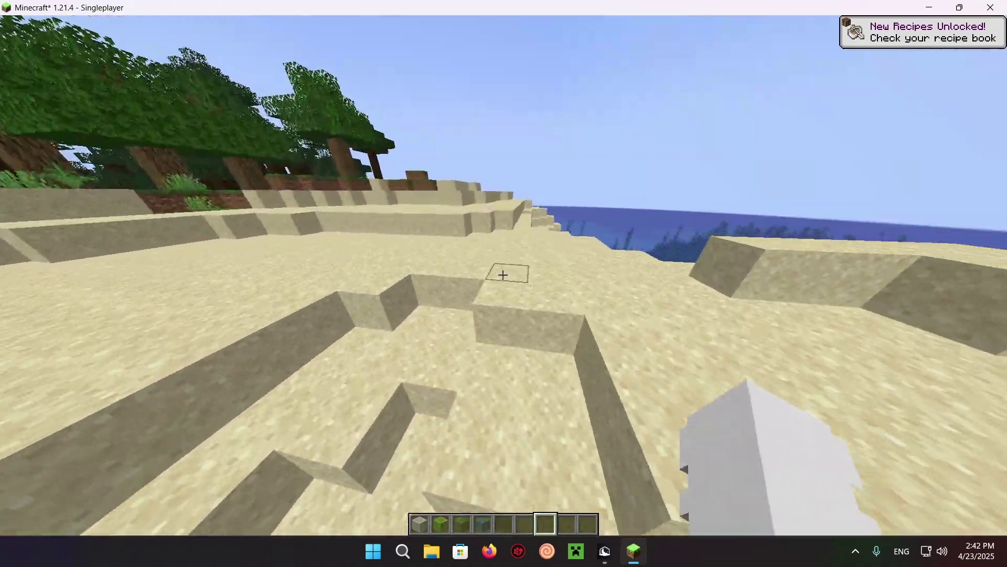